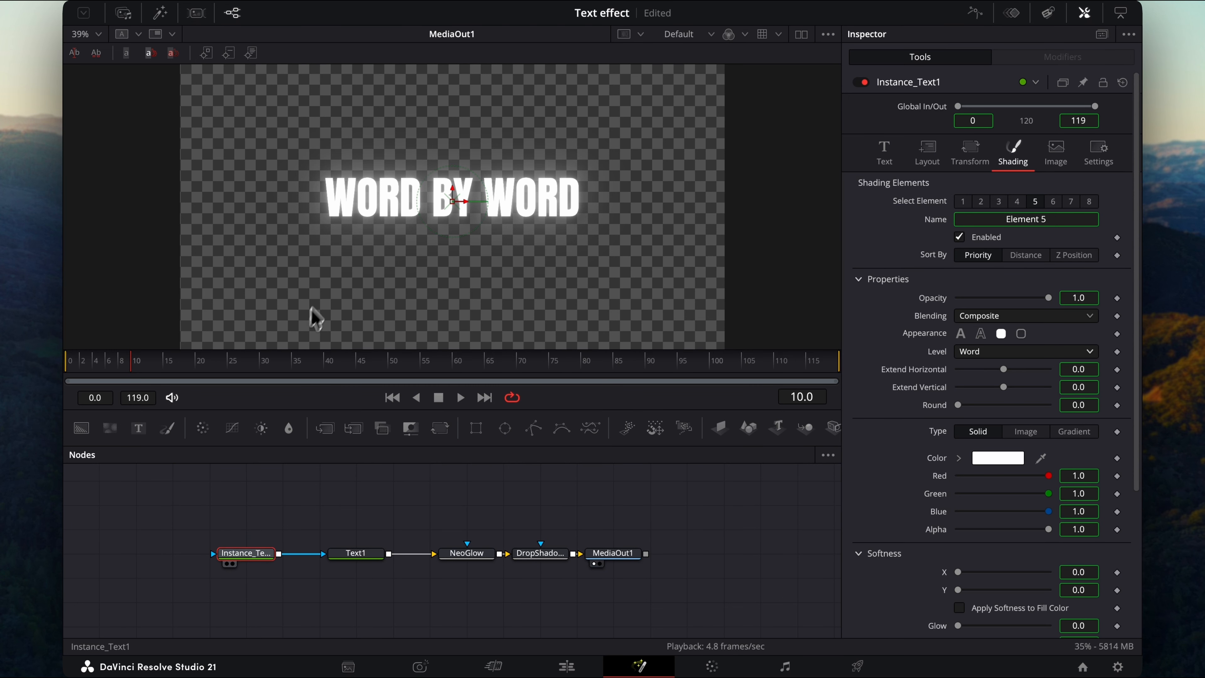
View the text instance node and set shading element 5's Extend Horizontal to about -0.148, then save the project.
key("1")
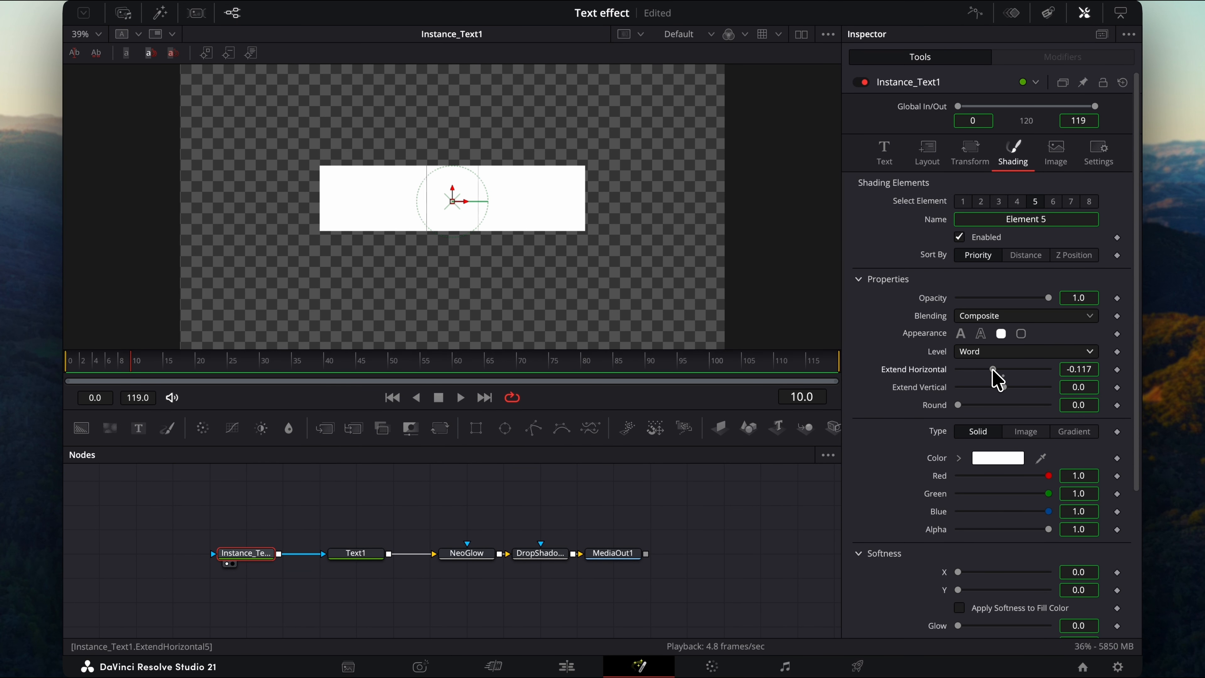
left_click_drag(997, 380, 993, 378)
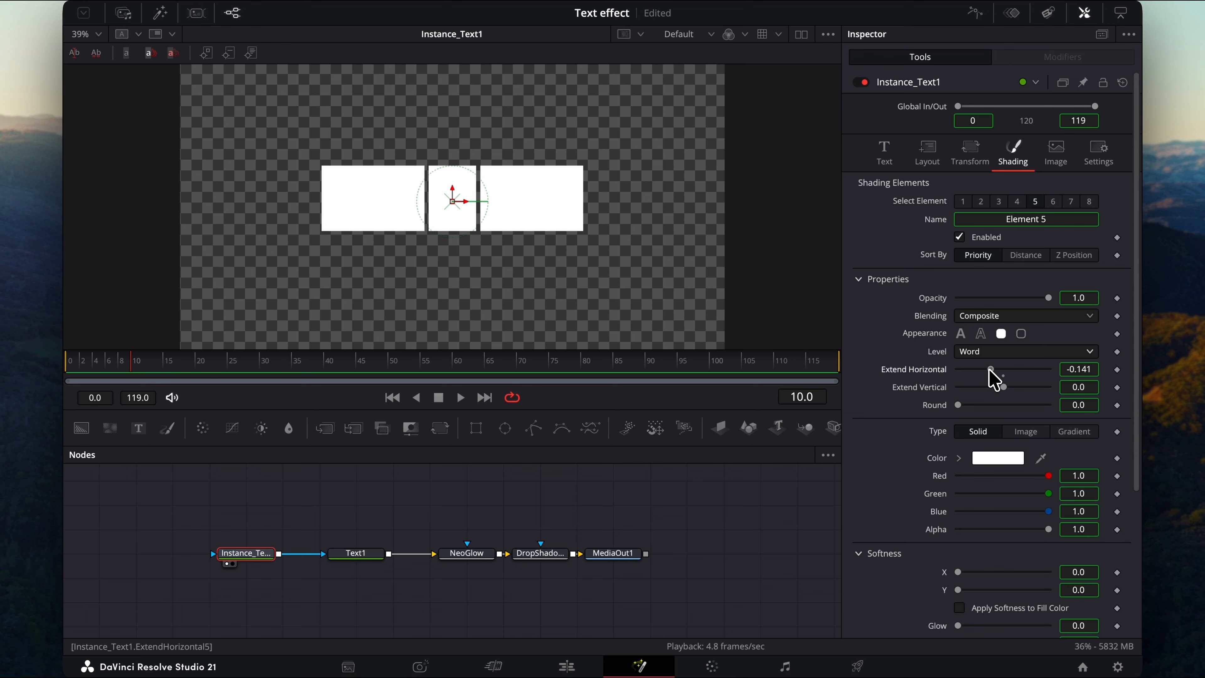
key("super+s")
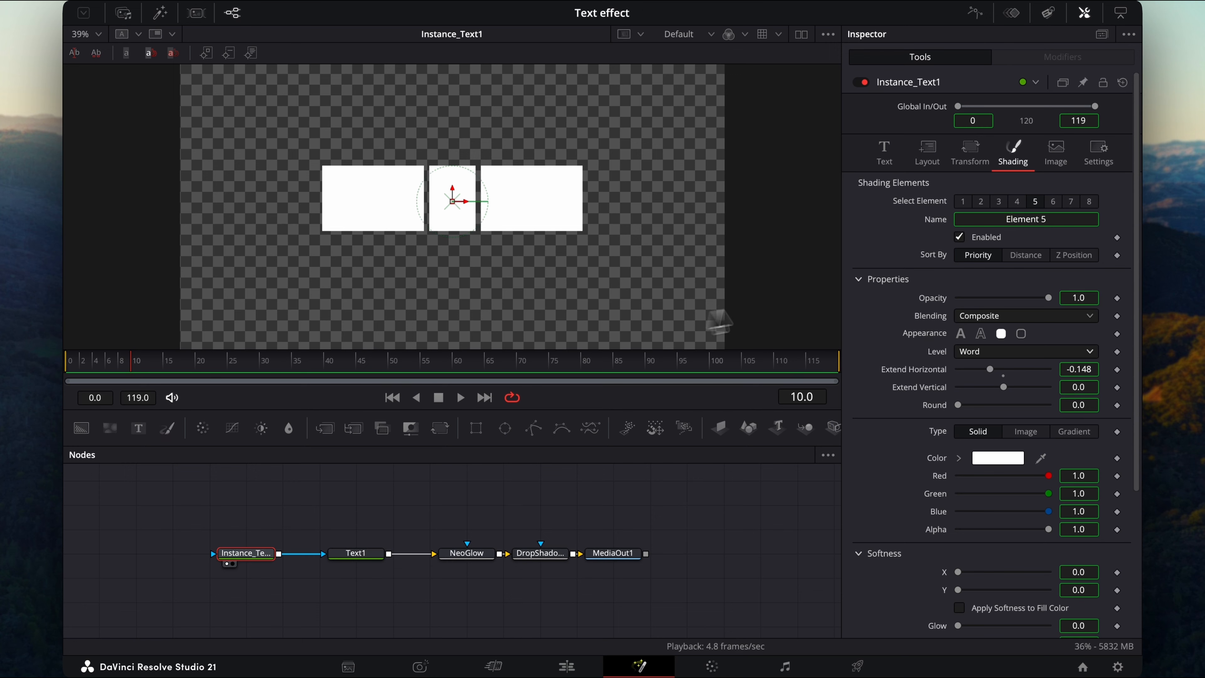
Add a Follower modifier to the instance text and open its Delay value in the modifier's timing settings.
left_click(885, 155)
right_click(906, 229)
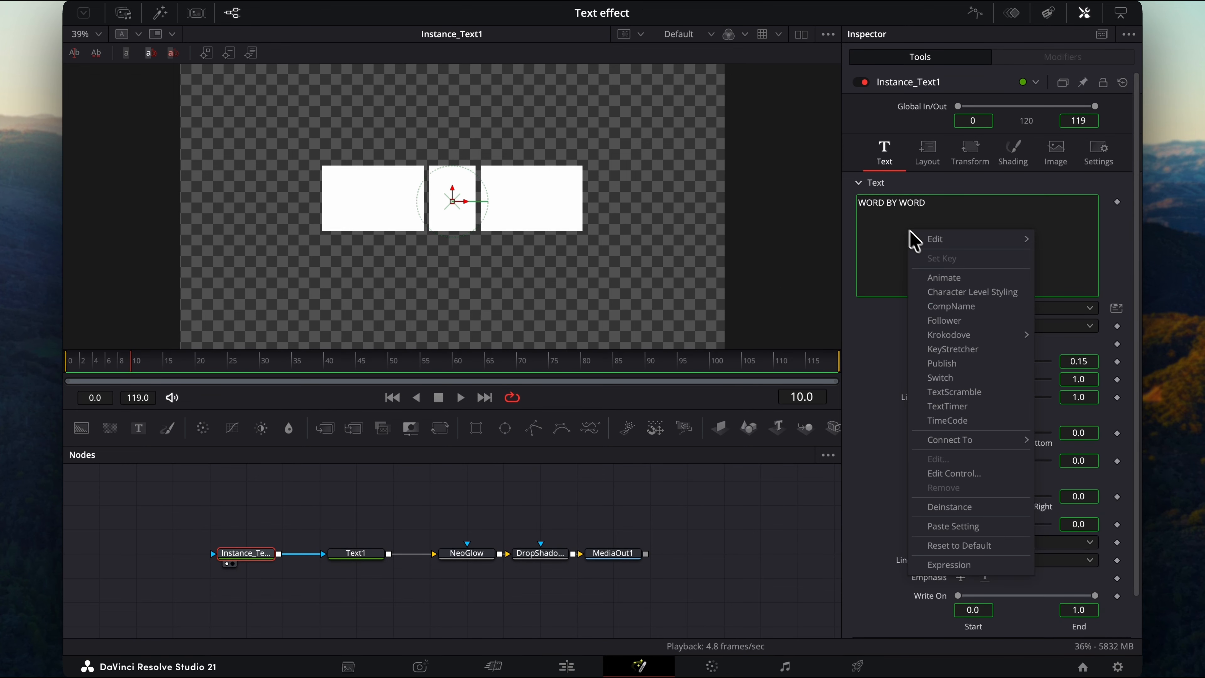
left_click(890, 328)
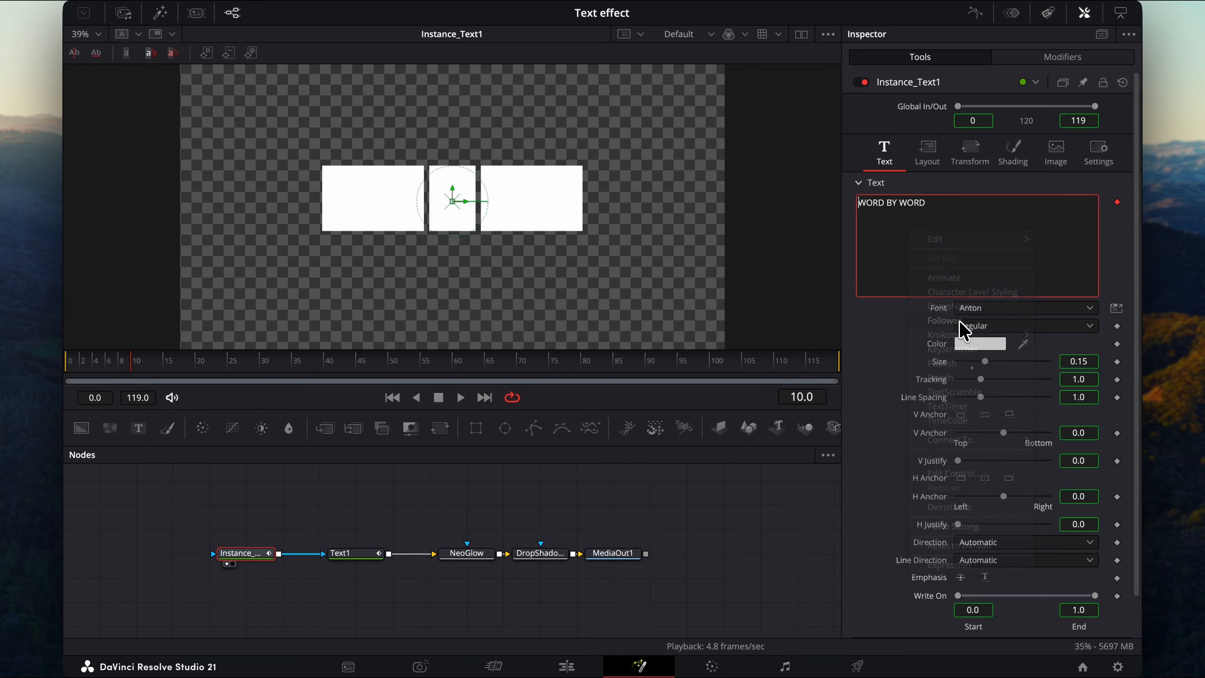
left_click(1051, 61)
left_click(1065, 197)
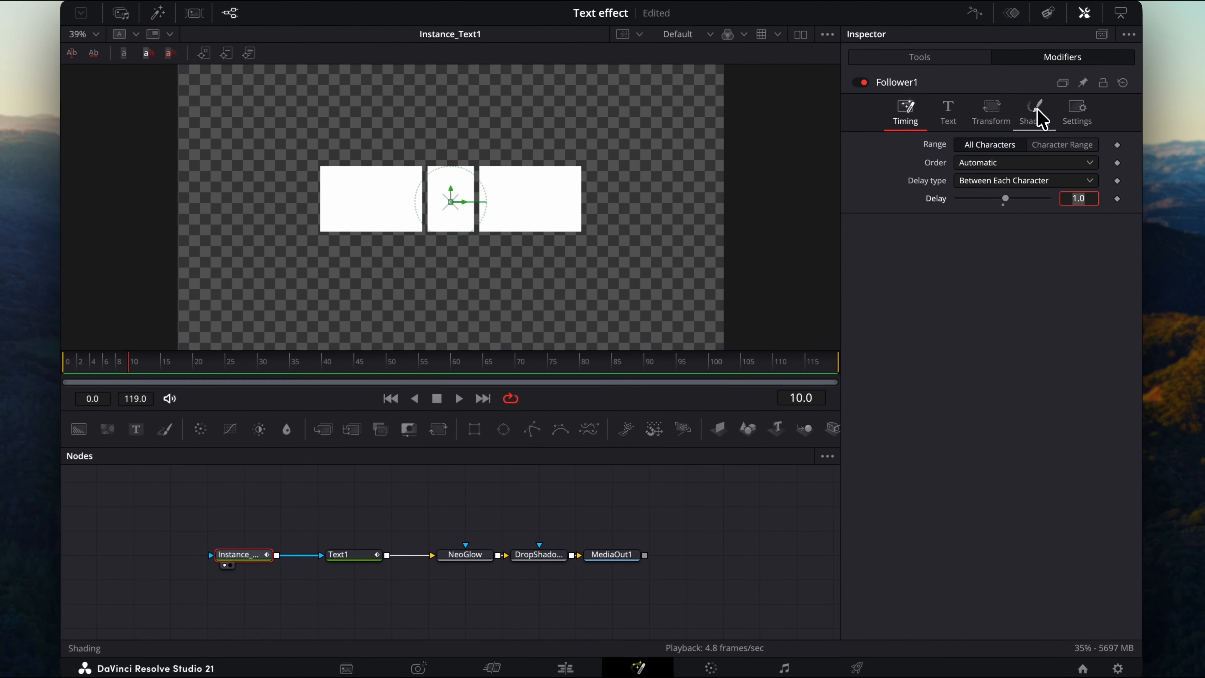
Select the Follower's shading element 5 and keyframe its opacity at 0.0 at the start of the timeline.
left_click(963, 252)
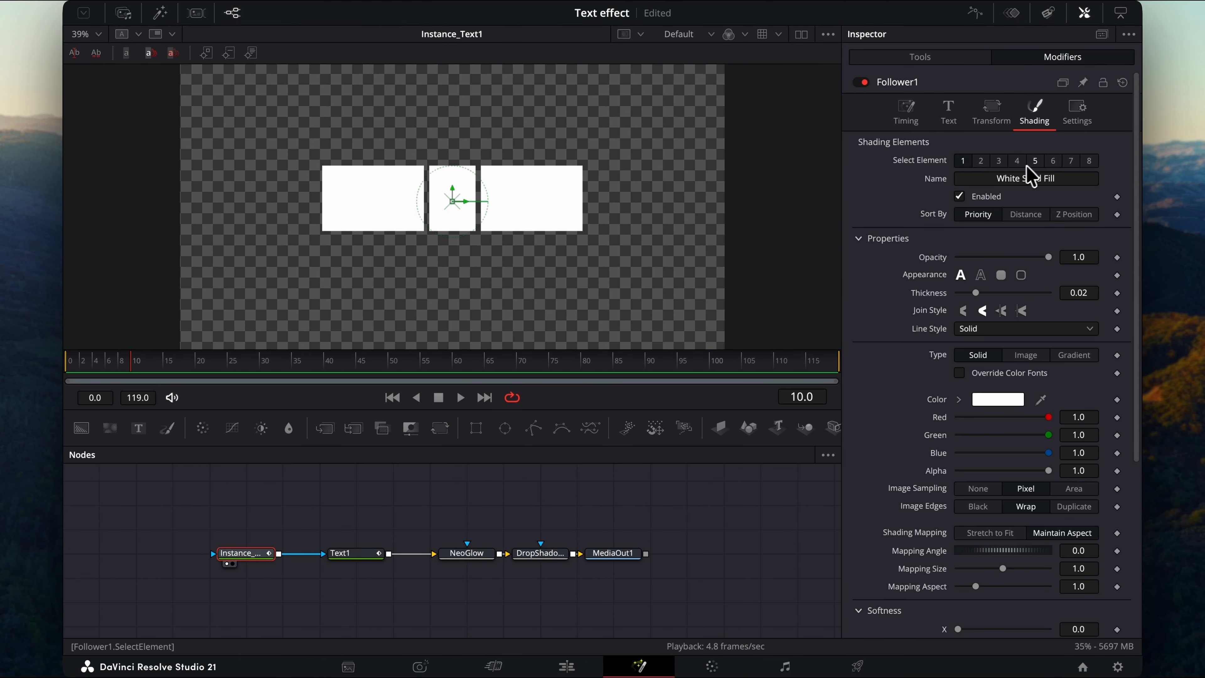
left_click(1035, 162)
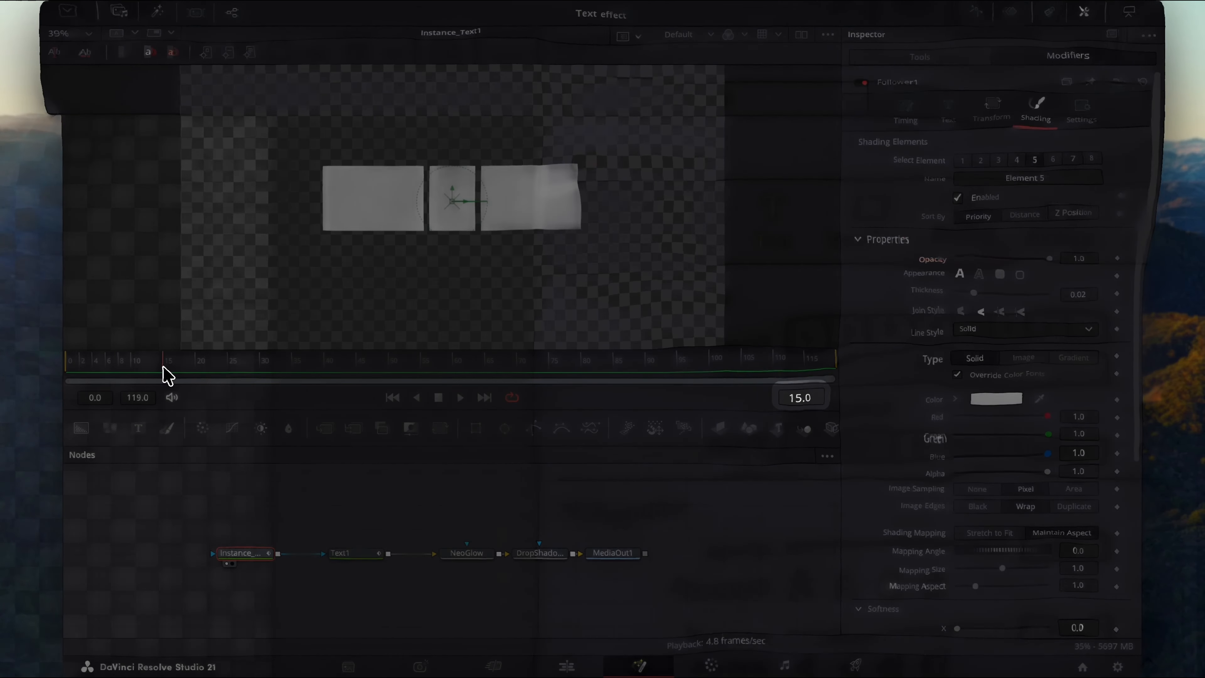
left_click_drag(164, 368, 83, 365)
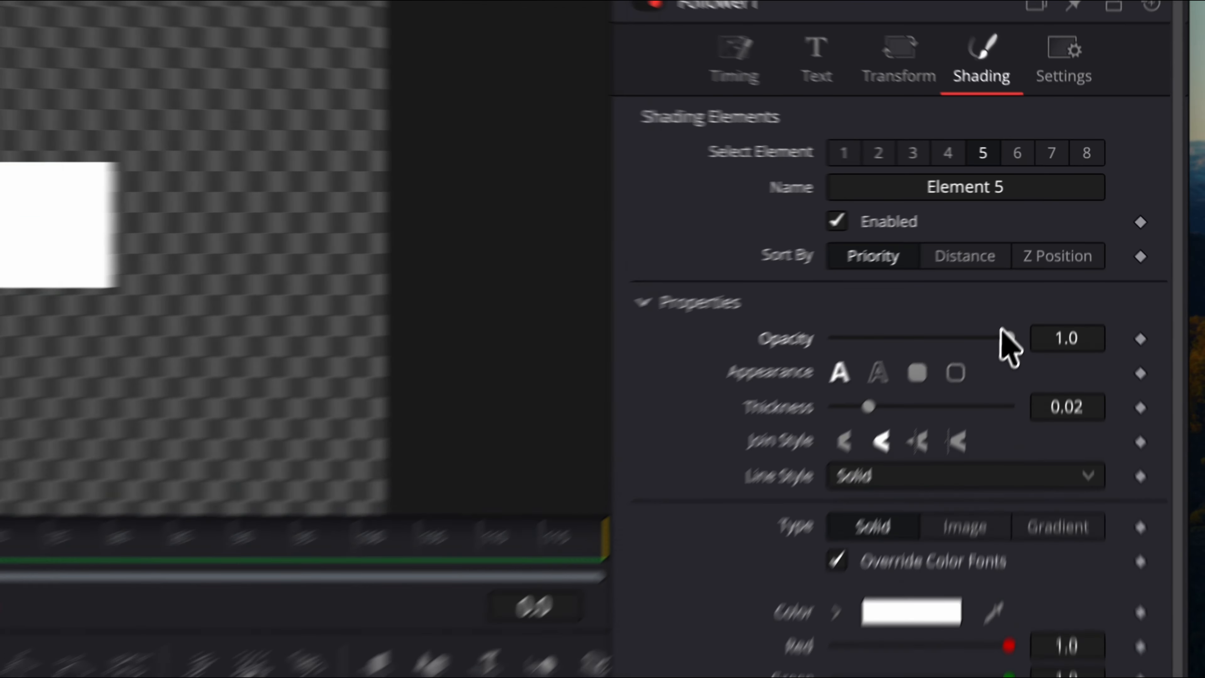
left_click_drag(1049, 257, 855, 238)
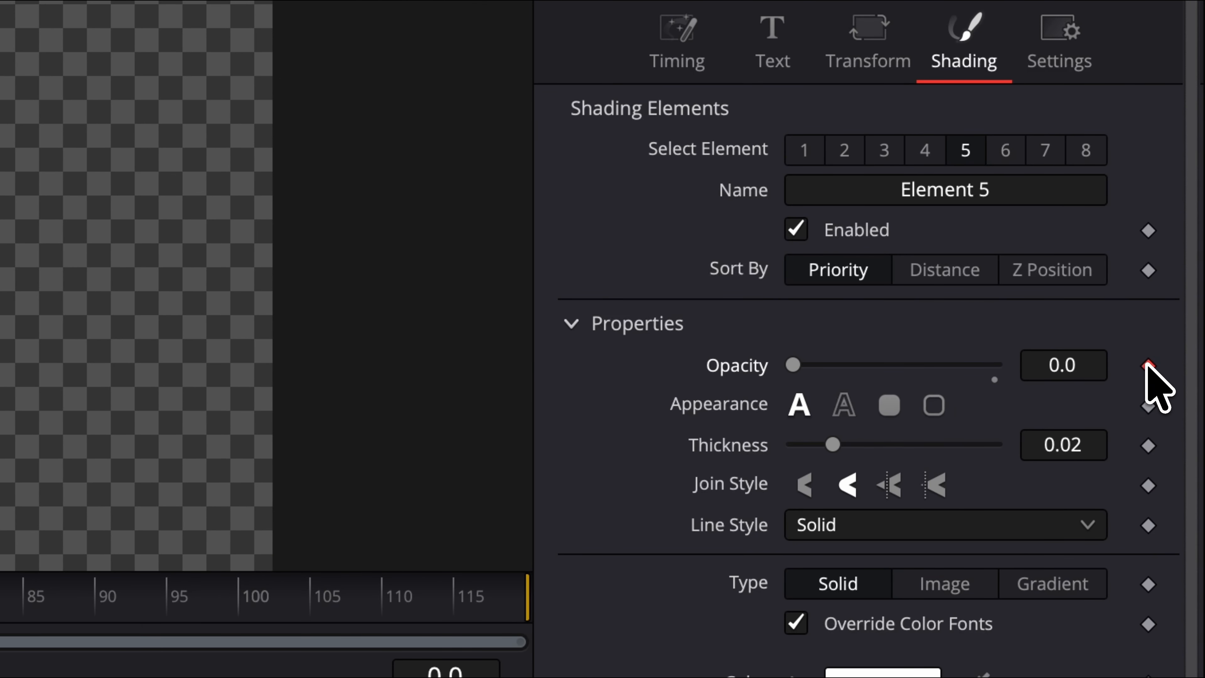
left_click(1148, 365)
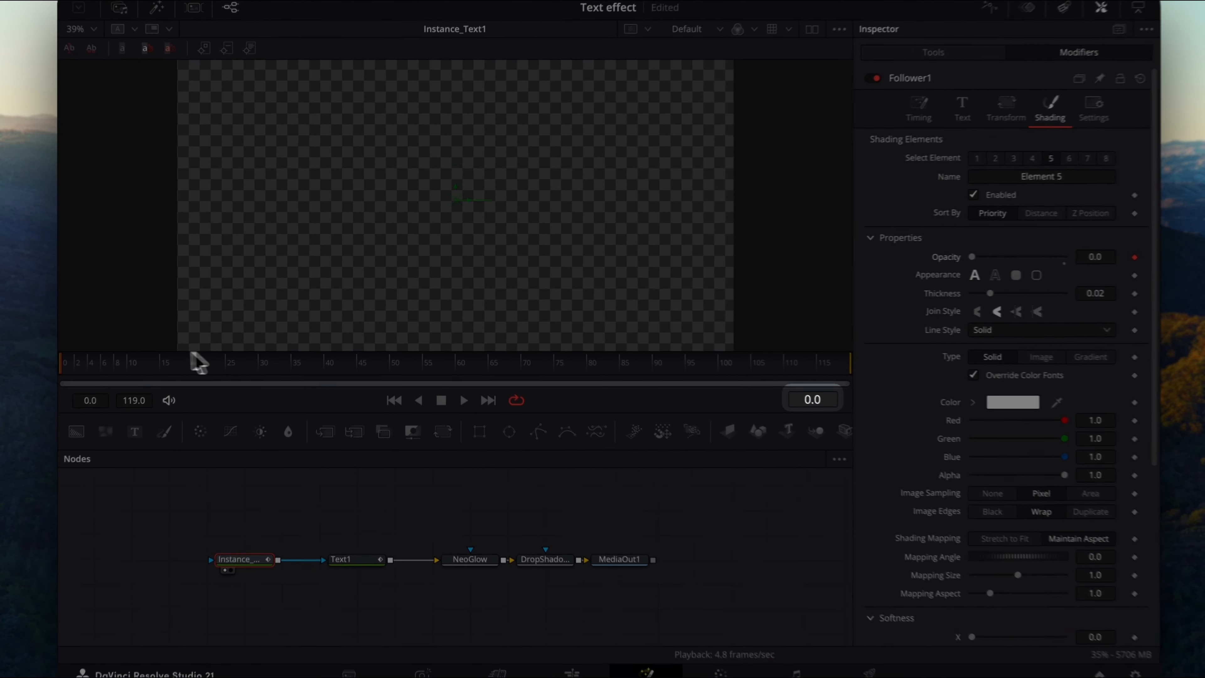
At frame 15, raise shading element 5's opacity to 1.0.
left_click_drag(197, 363, 159, 366)
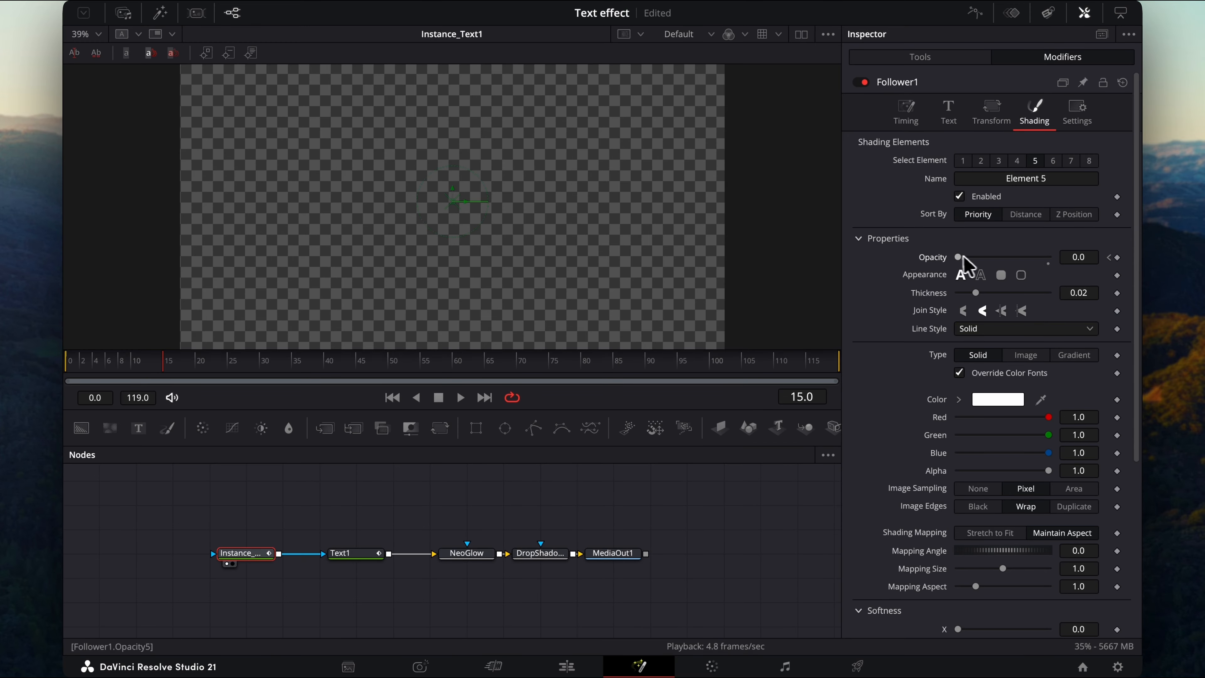
left_click_drag(960, 257, 1090, 263)
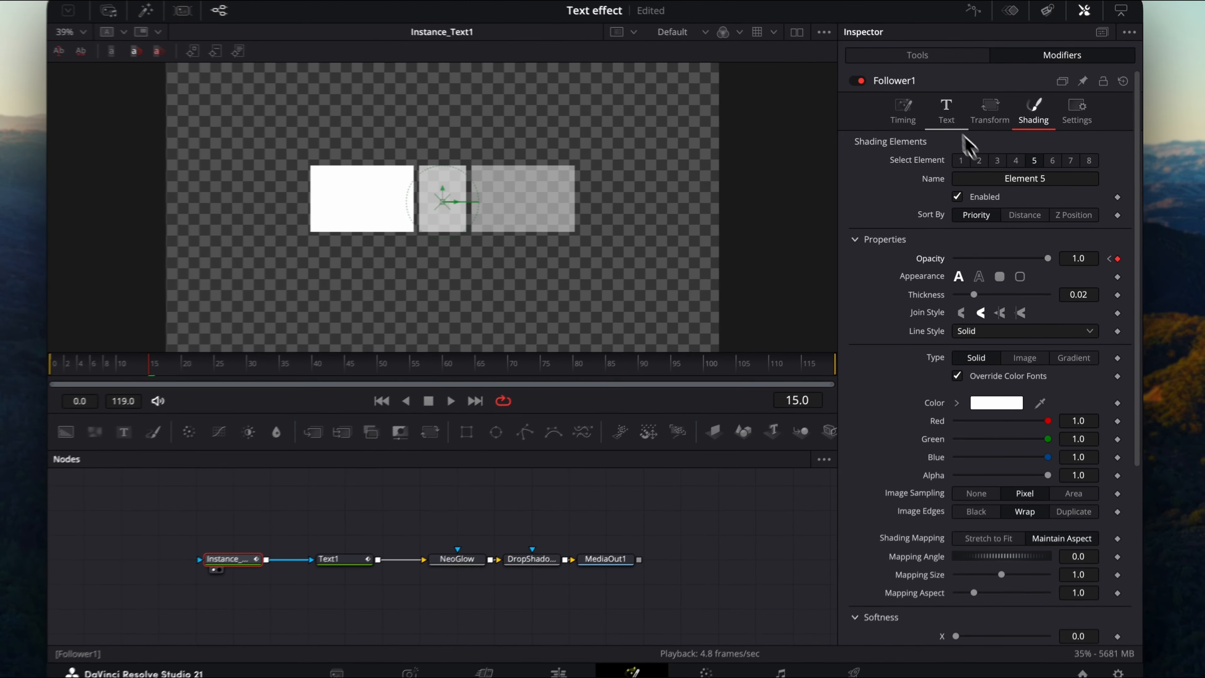
Switch the Follower's transform mode from characters to Words.
left_click(986, 124)
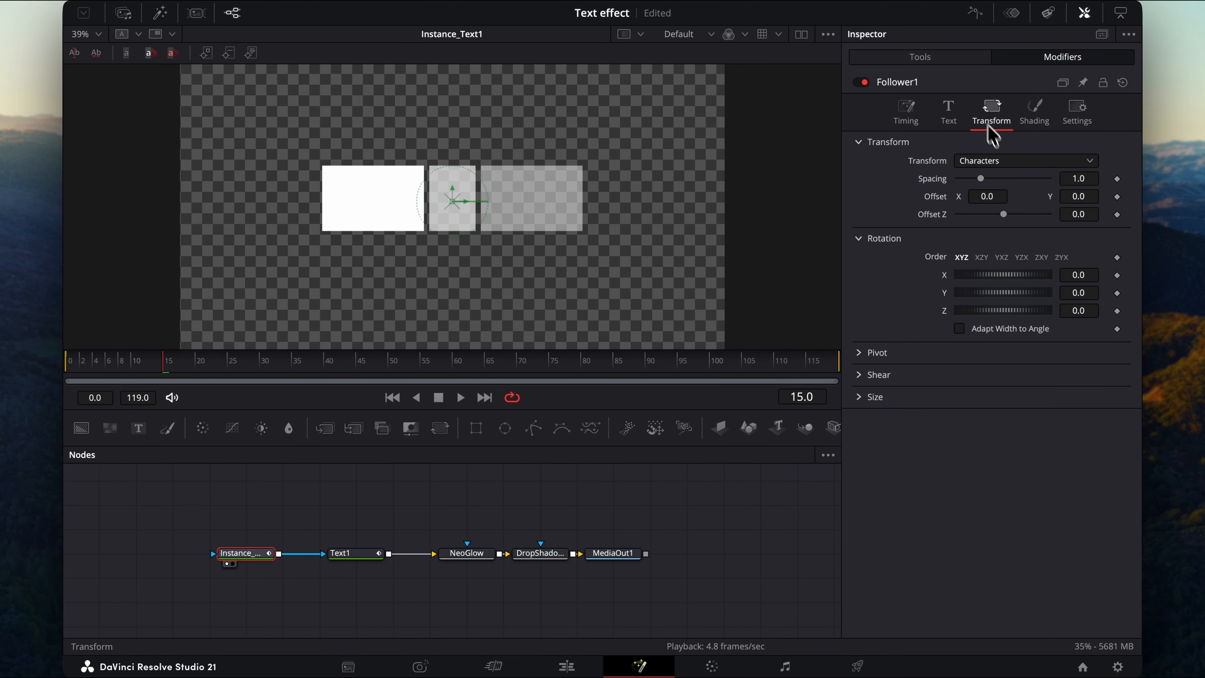
left_click(1006, 161)
left_click(993, 196)
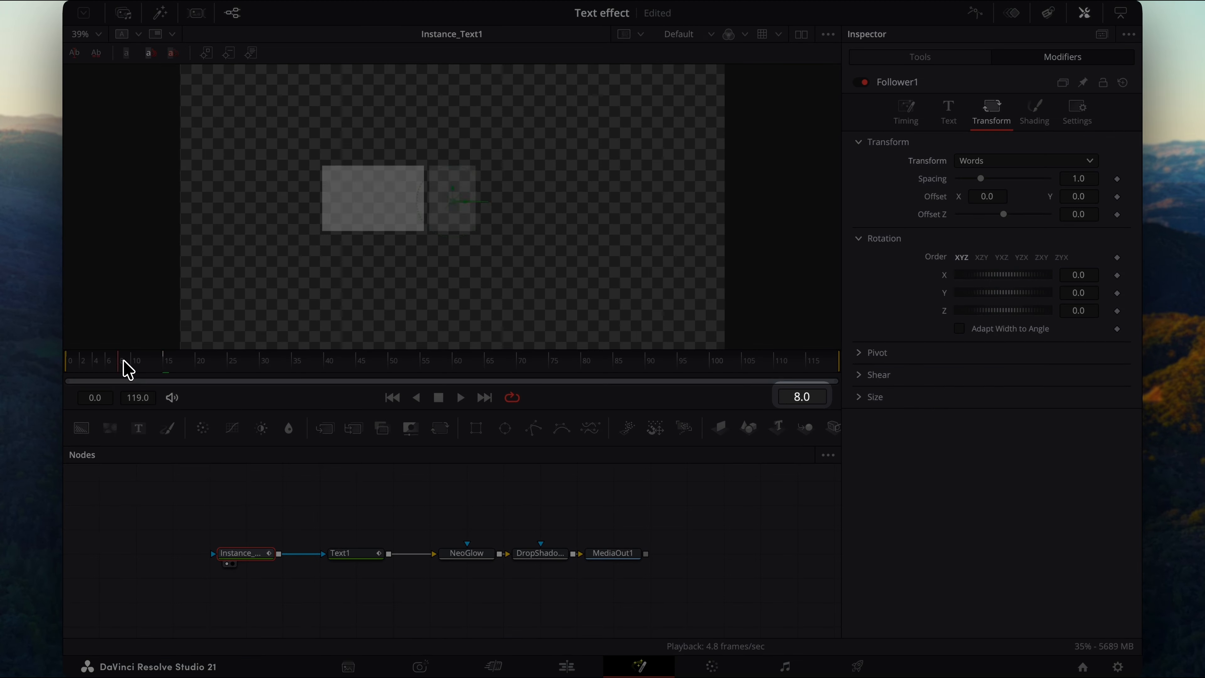
At frame 0, set the word Y offset to -0.05 and keyframe it.
left_click(68, 370)
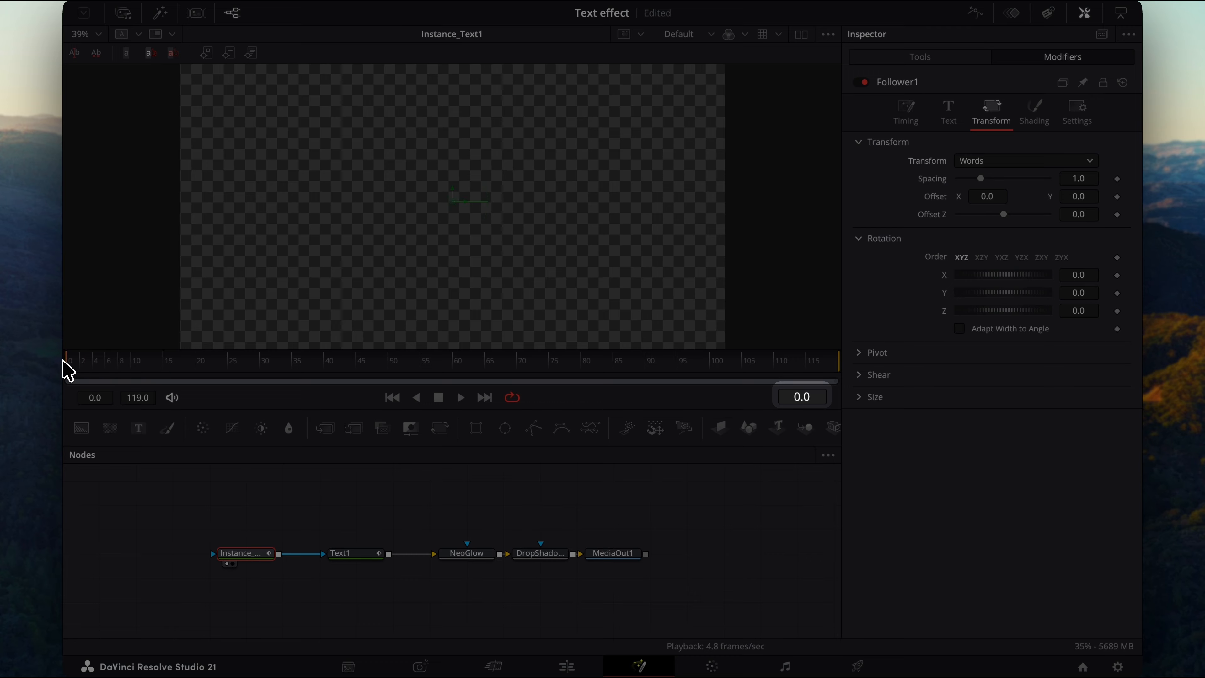
left_click(1075, 196)
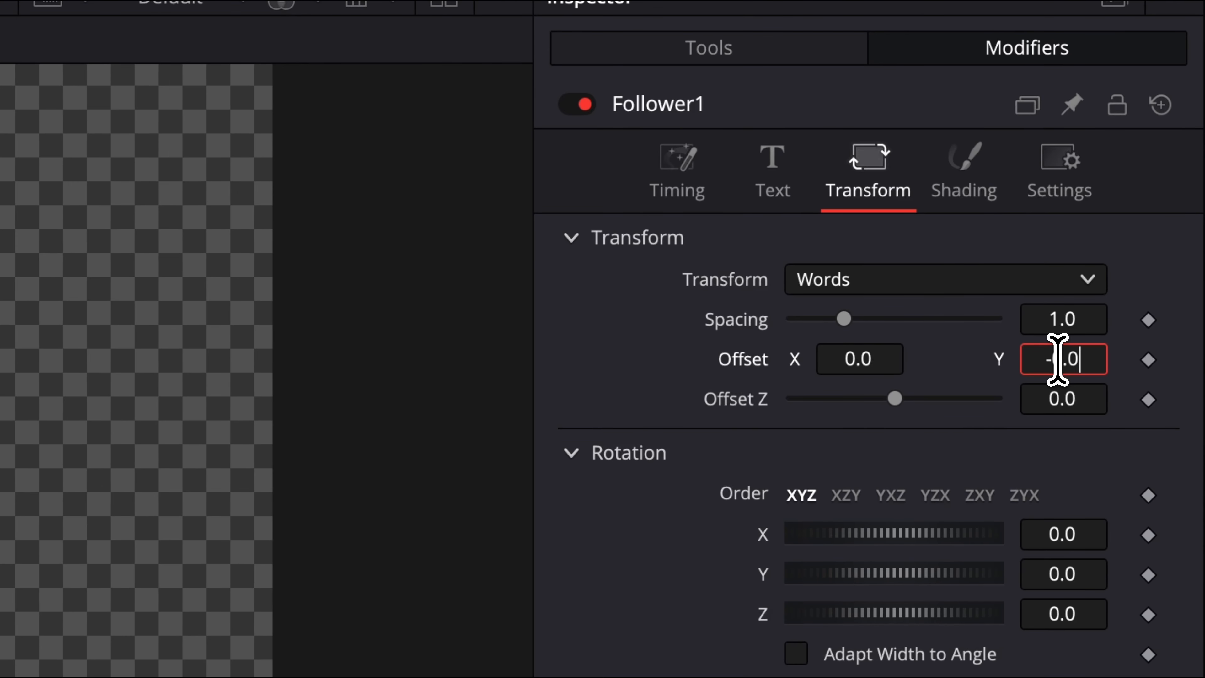
key("Tab")
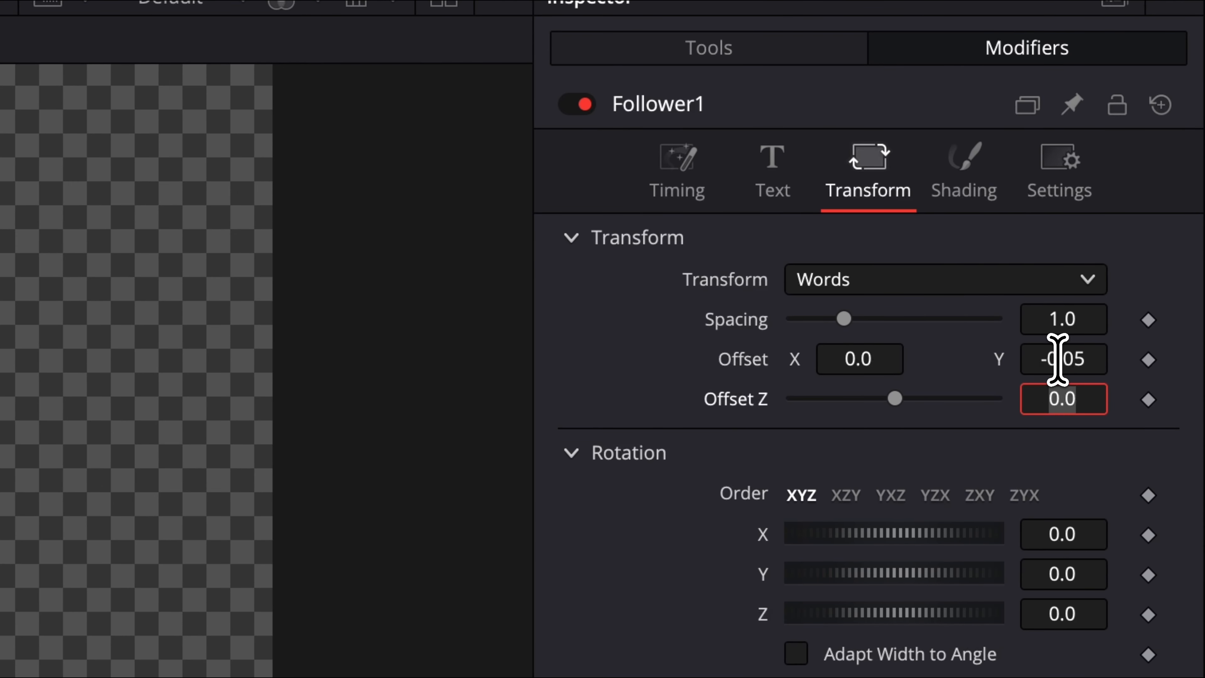
left_click(1148, 360)
left_click(659, 104)
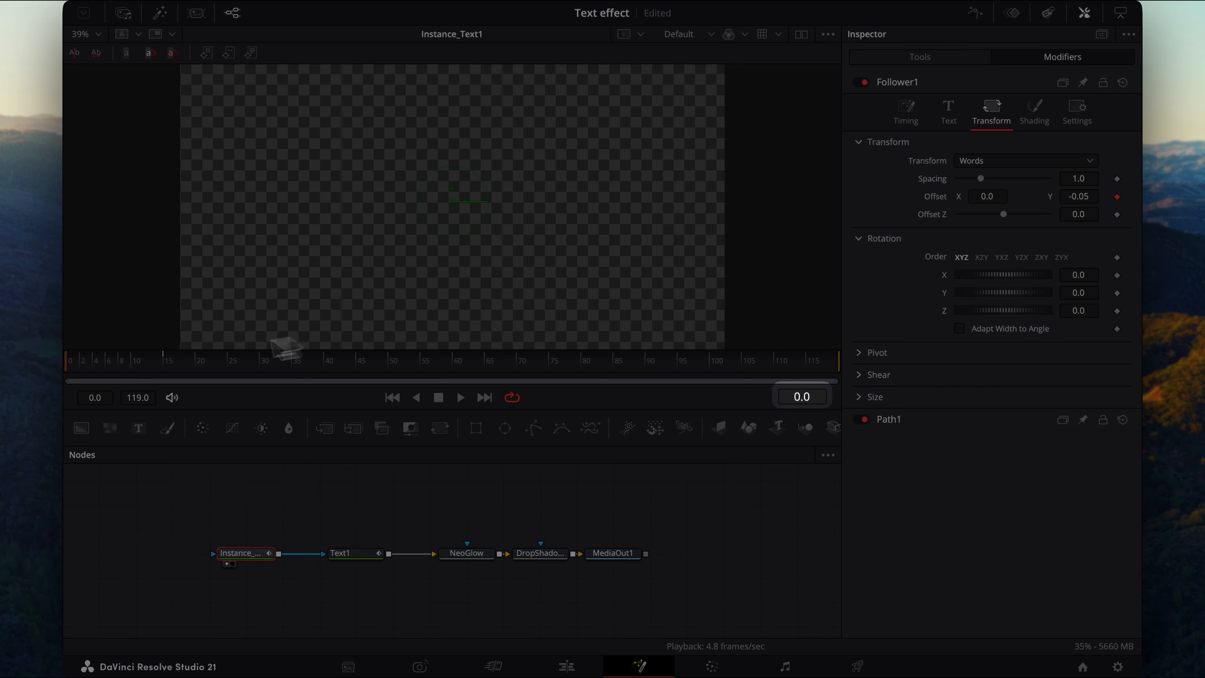
At frame 15, set the word Y offset to 0.
left_click(167, 363)
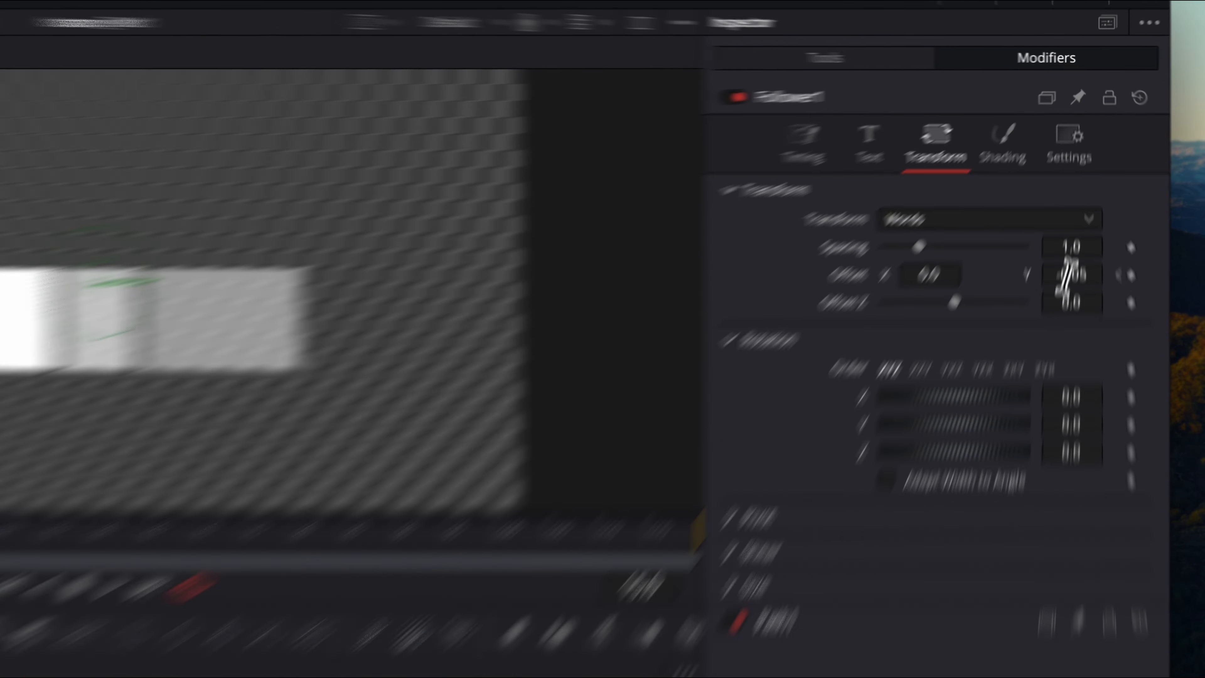
left_click(1081, 196)
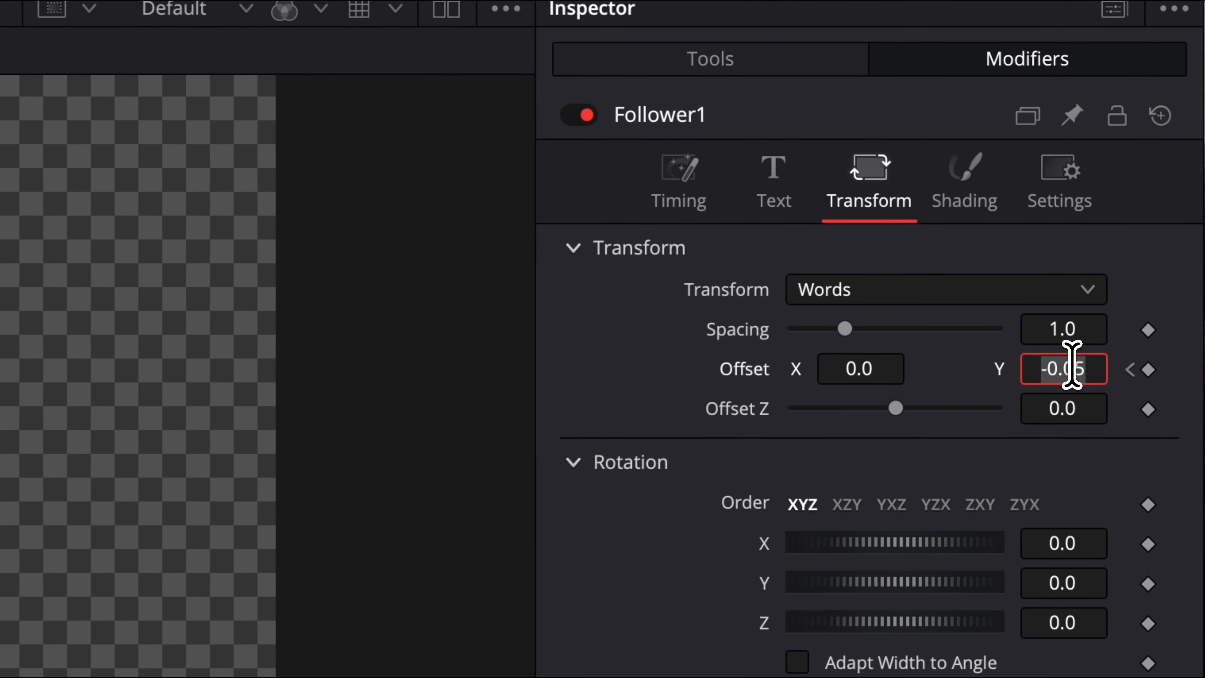
key("Tab")
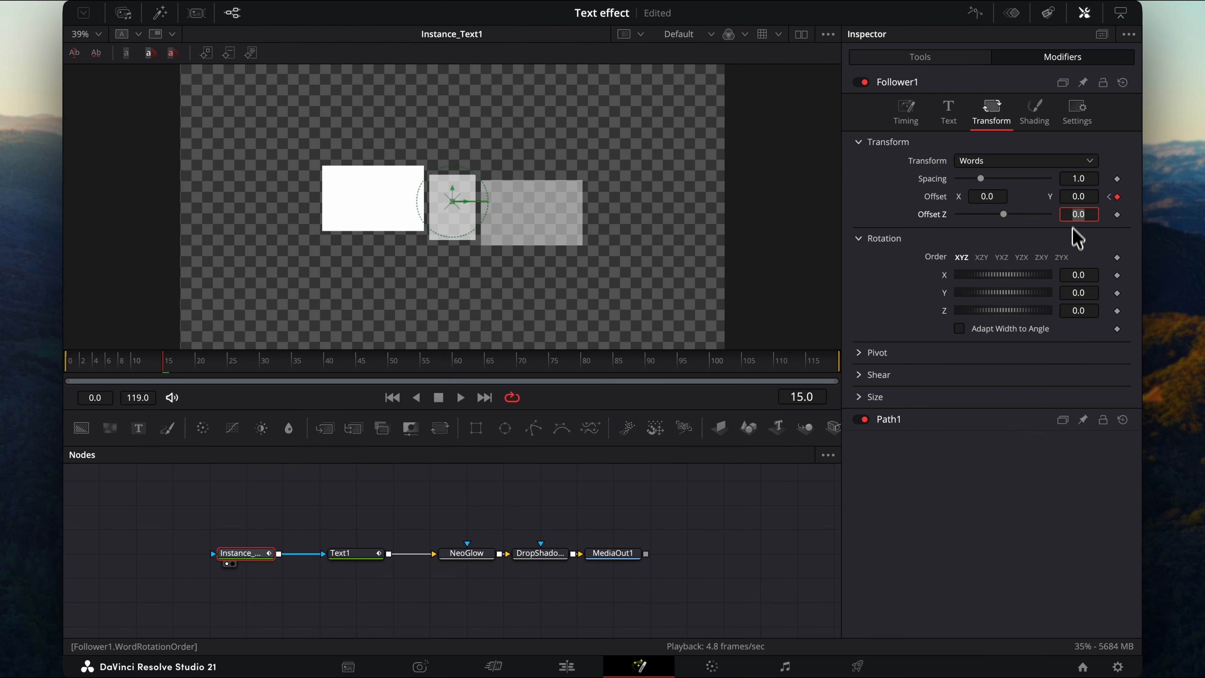
Play the animation from the start and open the Spline editor fitted to the keyframes.
left_click(67, 363)
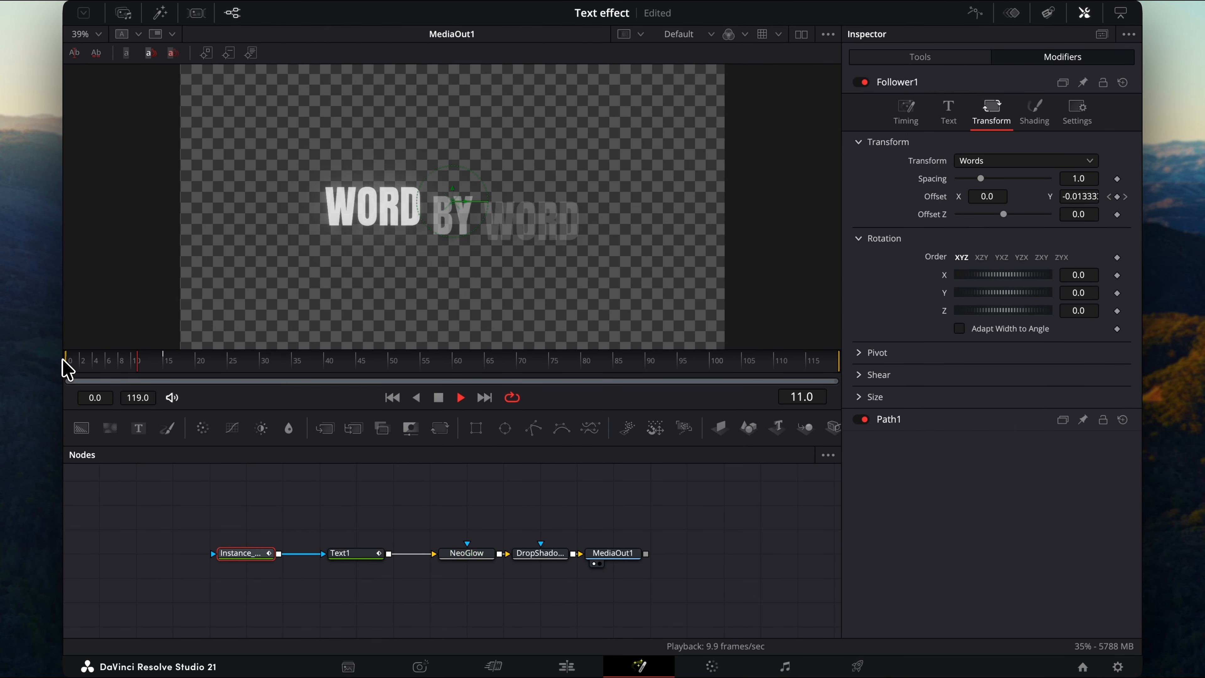
key("space")
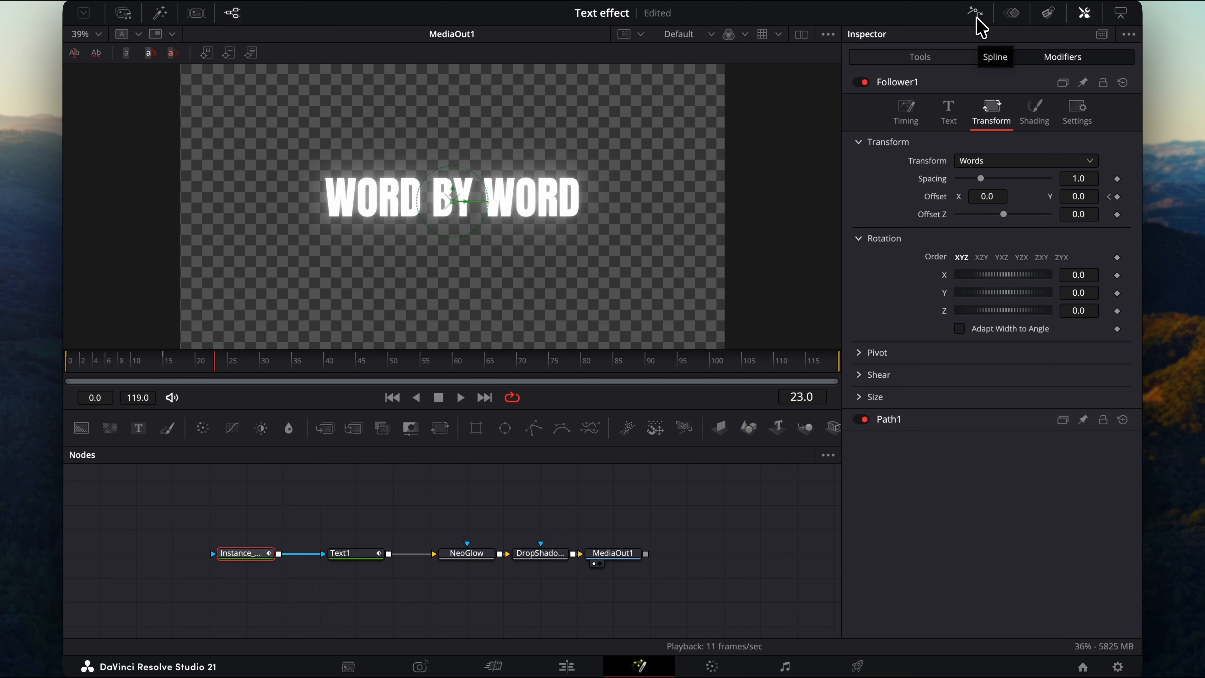
left_click(977, 20)
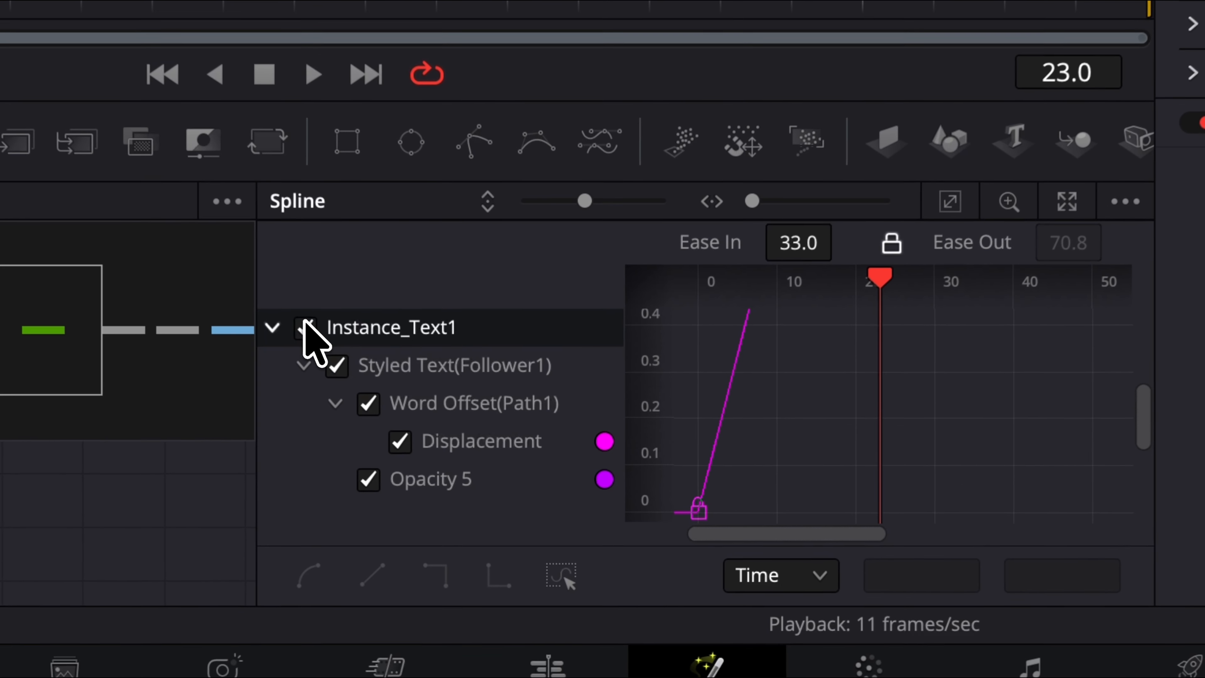
left_click(949, 201)
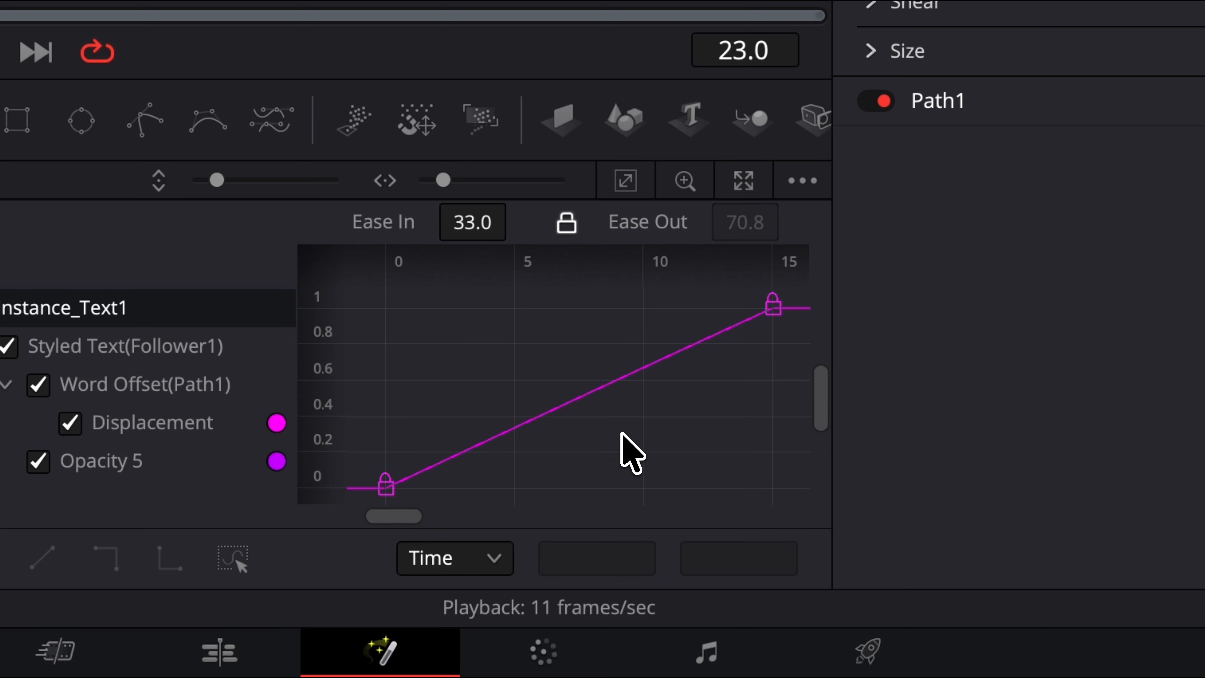
Select all keyframes and apply Out Cubic easing to them.
key("super+a")
right_click(622, 451)
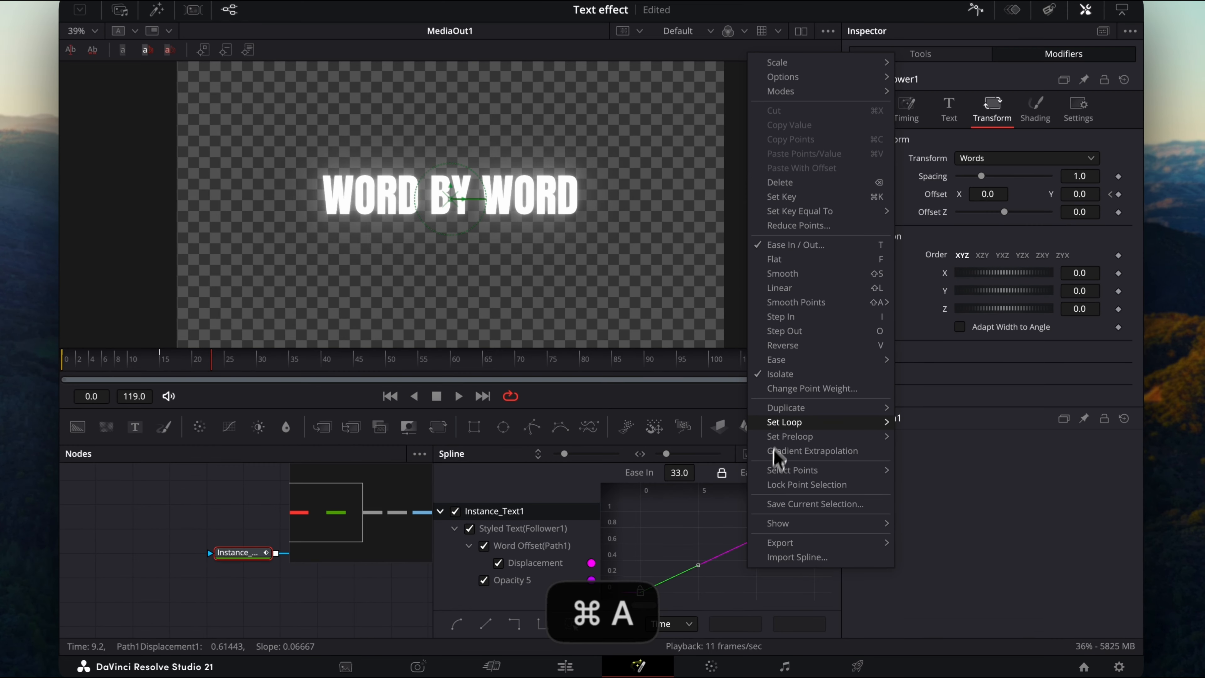
mouse_move(797, 363)
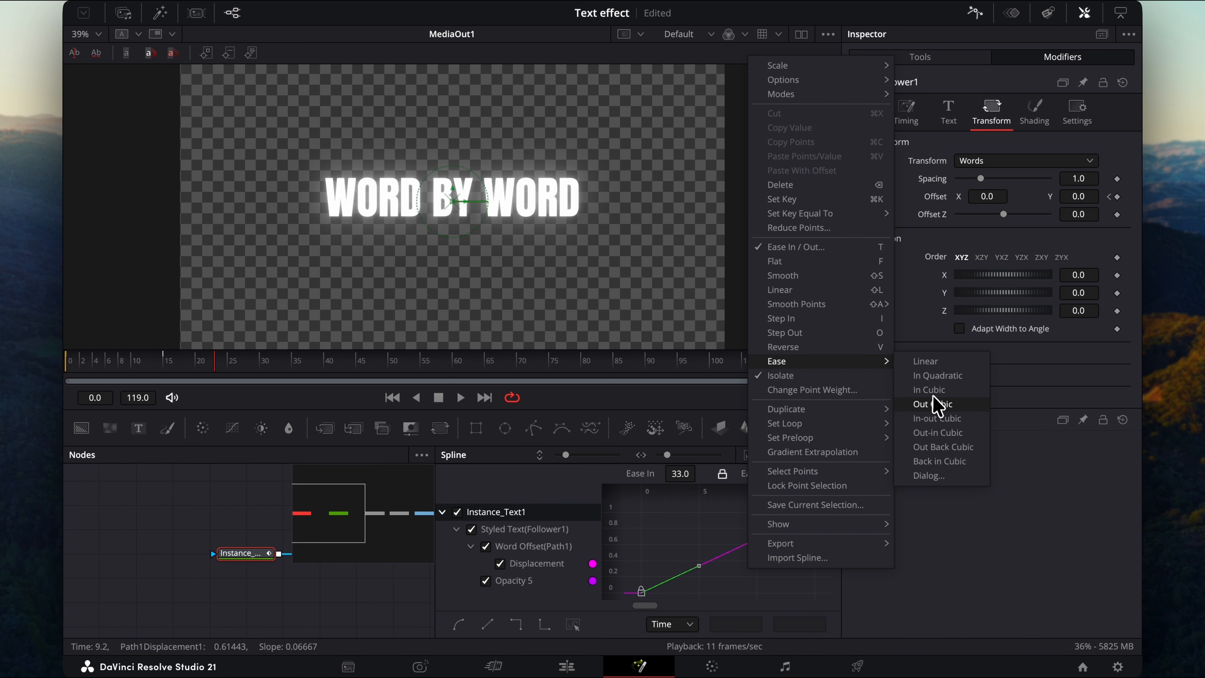
left_click(933, 404)
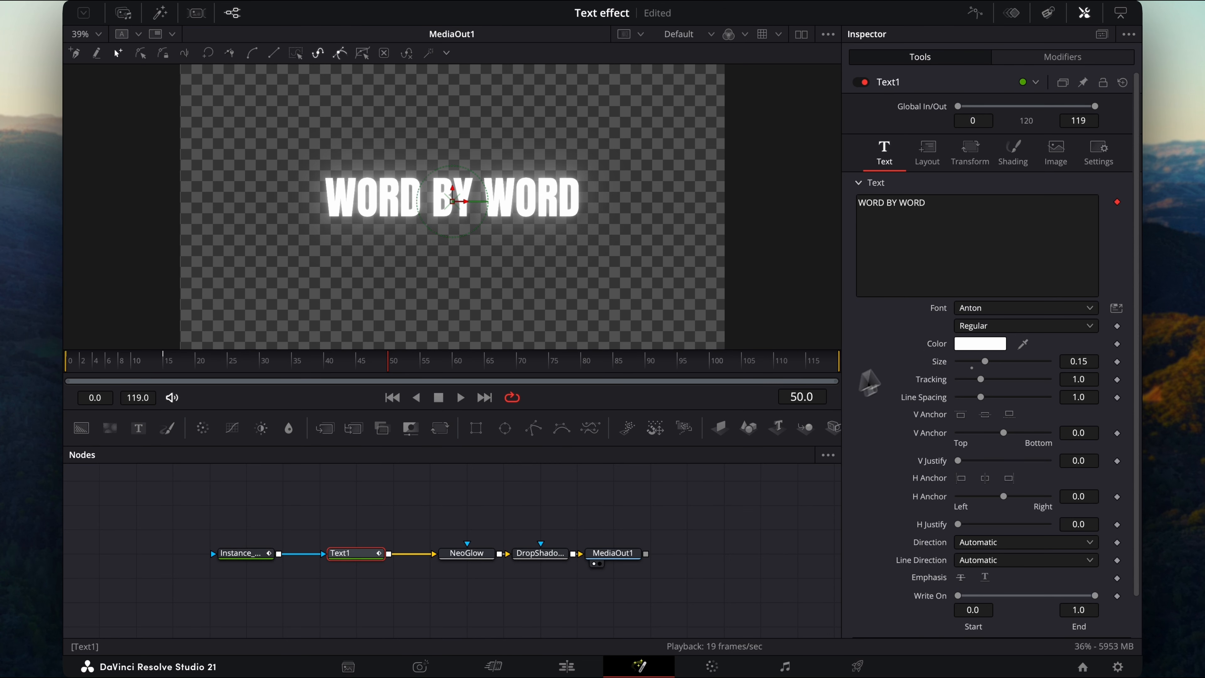
Enable motion blur on the Text1 node, setting quality to 6 and entering a new shutter angle.
left_click(1098, 152)
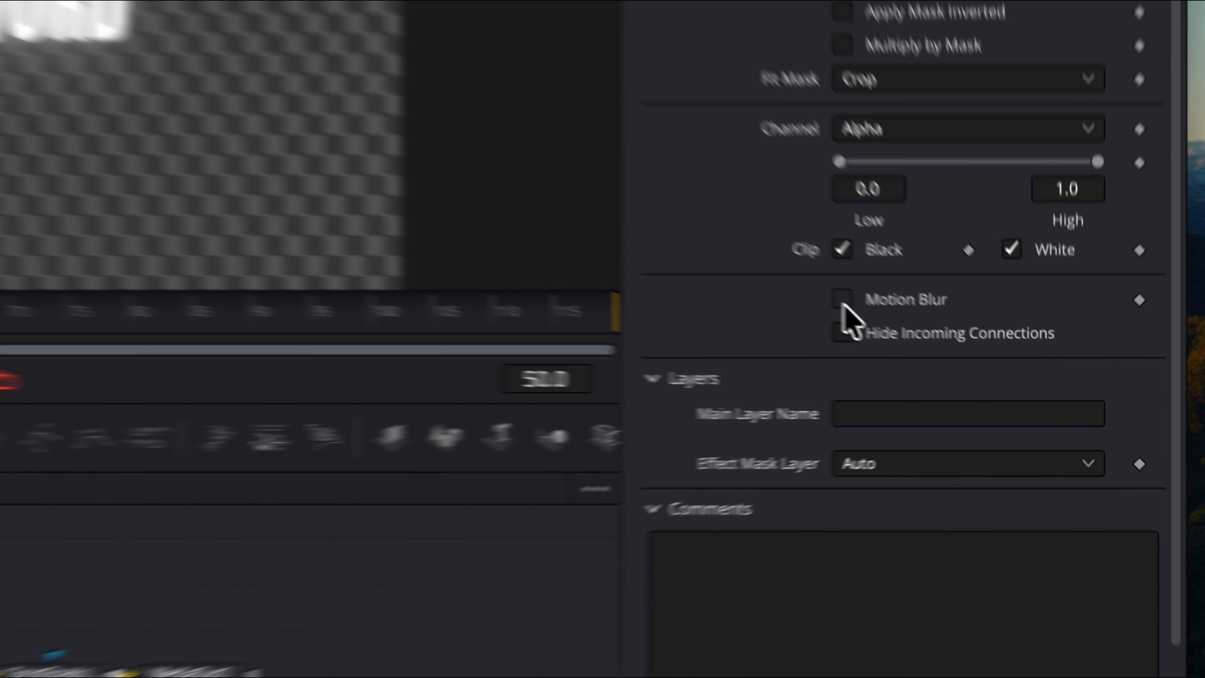
left_click(959, 354)
left_click(1078, 371)
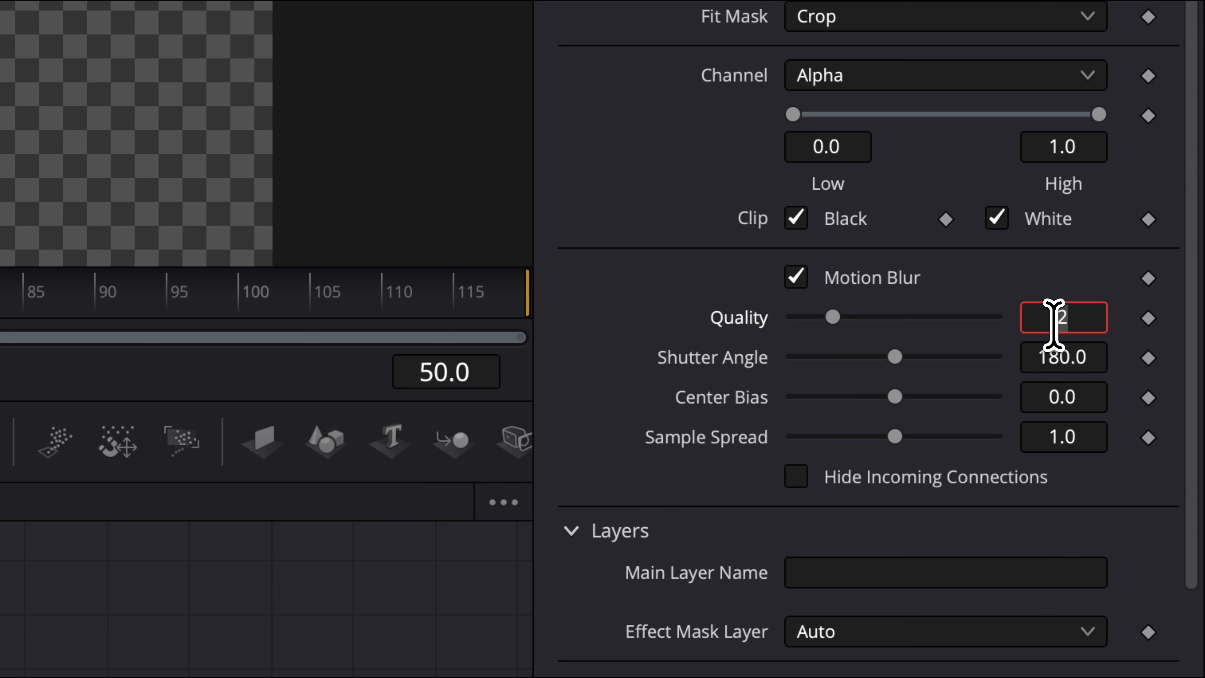
type("6")
key("Tab")
type("2")
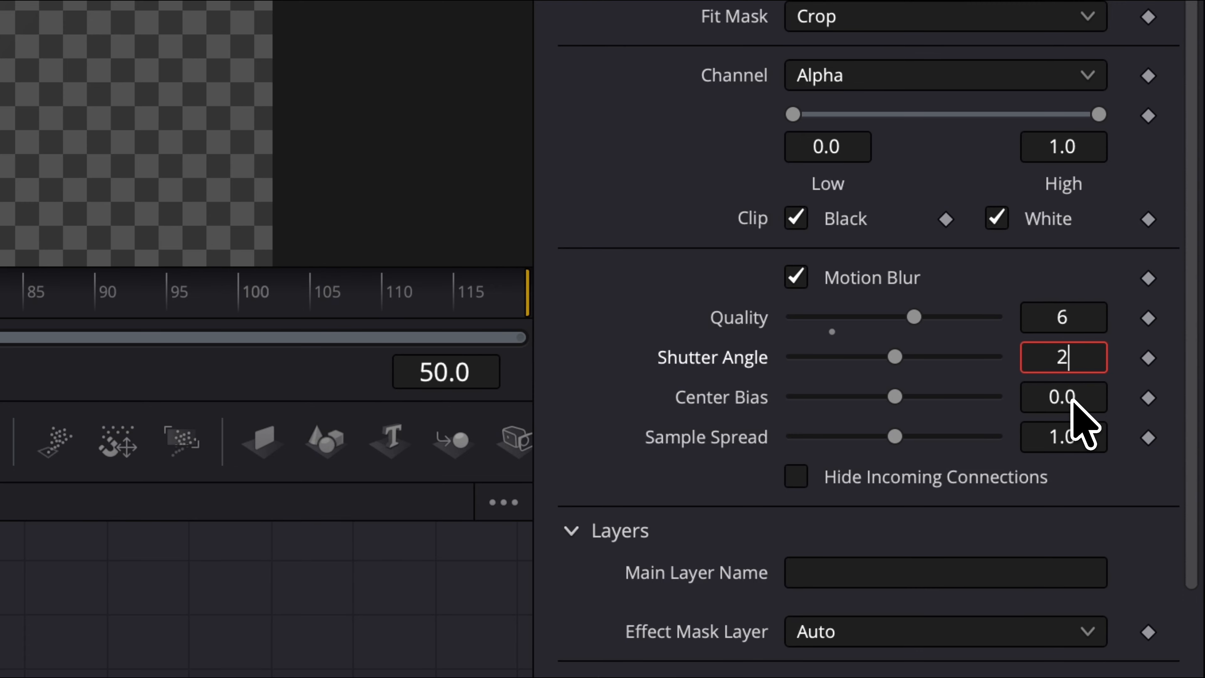
type("8ß")
key("Tab")
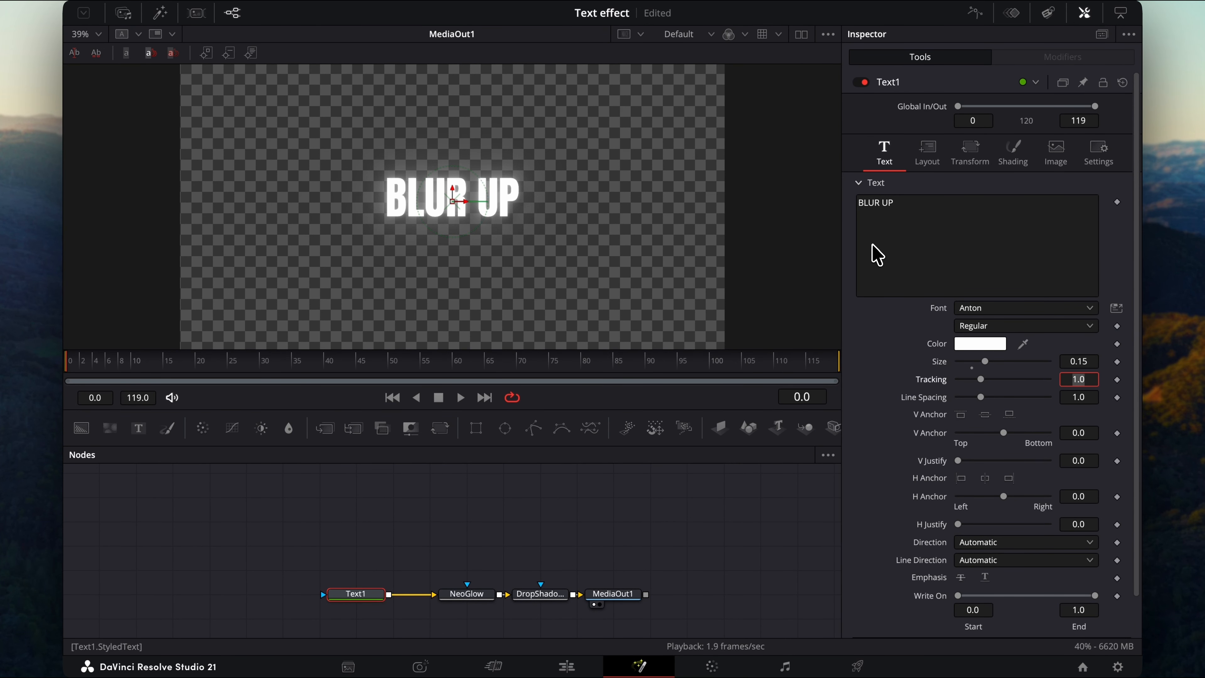
On the BLUR UP text, set the character Y offset to -0.1 and keyframe it.
left_click(972, 161)
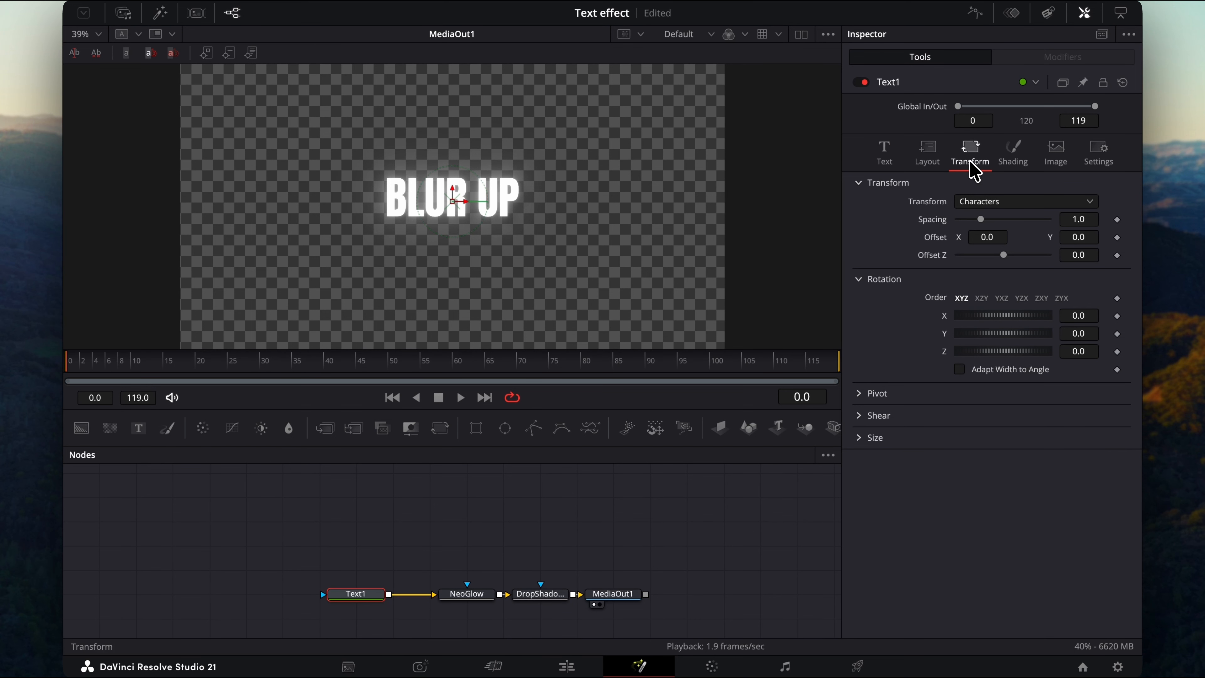
left_click(1075, 237)
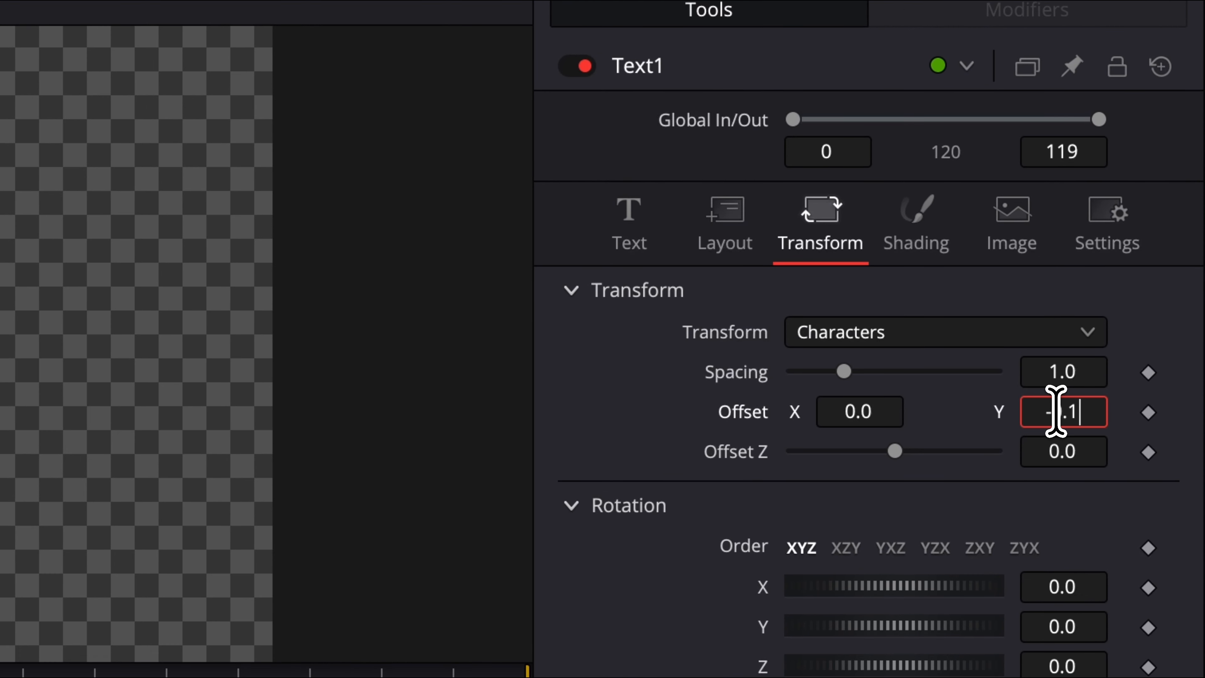
key("Tab")
left_click(1148, 412)
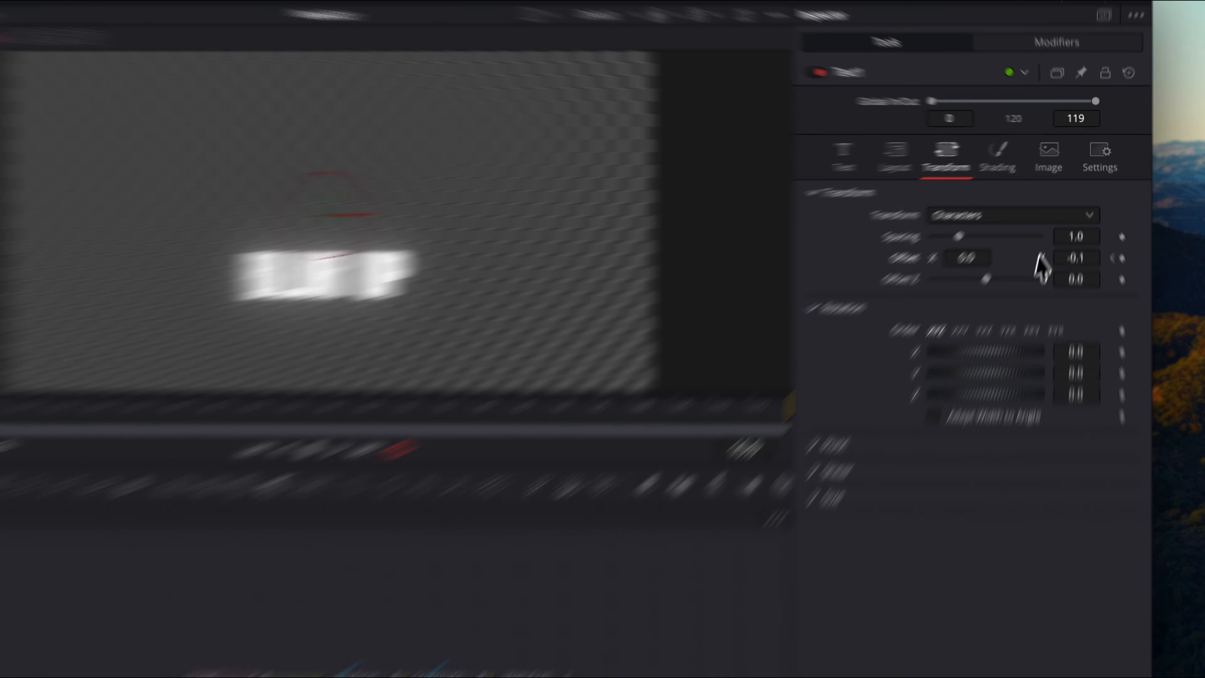
Set the BLUR UP text's character Y offset to 0 at frame 10.
left_click(1083, 237)
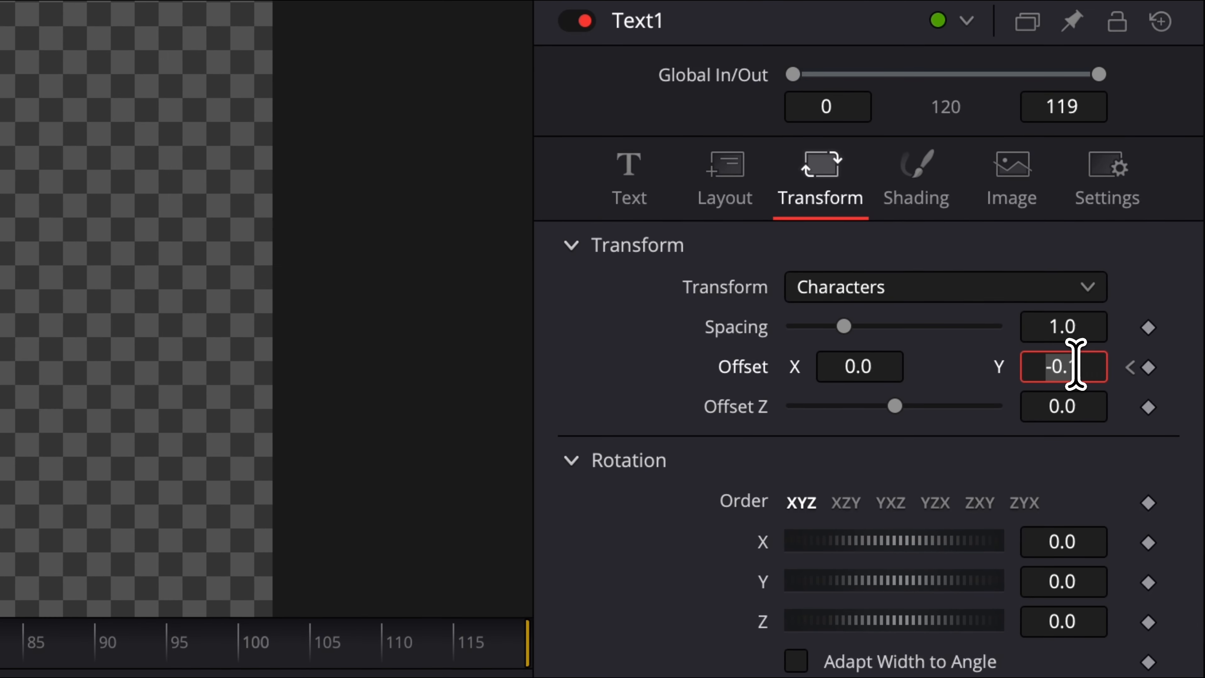
key("Tab")
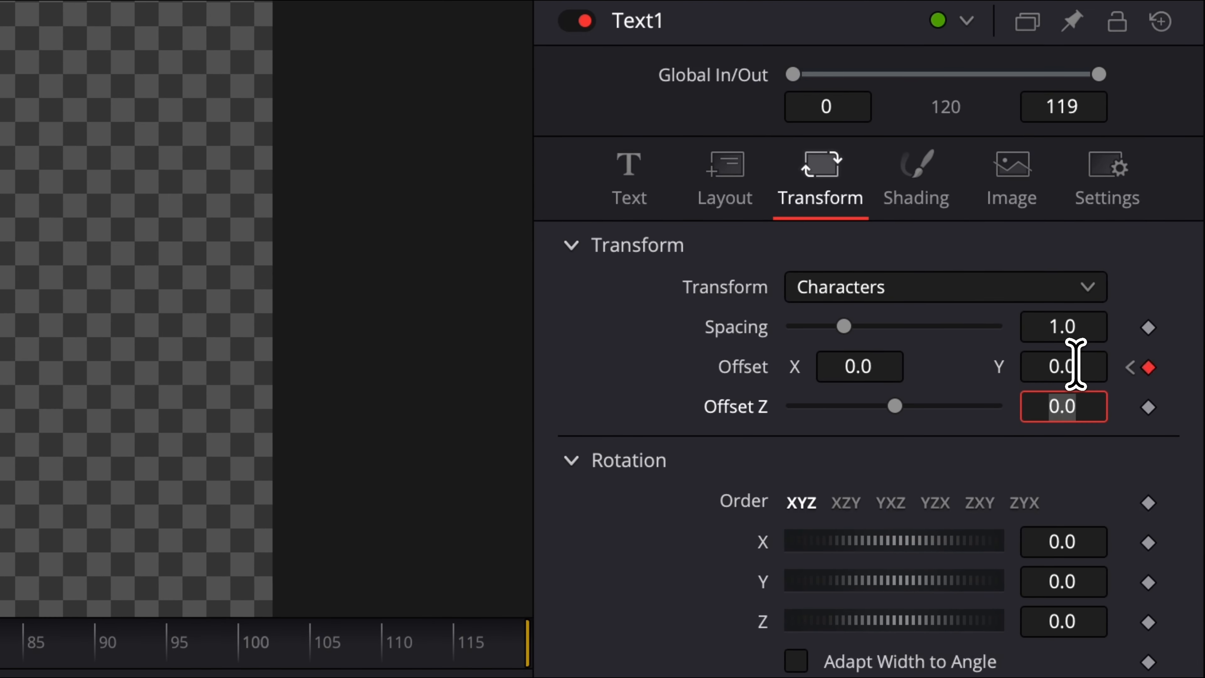
Keyframe the text's shading opacity at 0 on frame 0 and at 1 on frame 10.
left_click(910, 191)
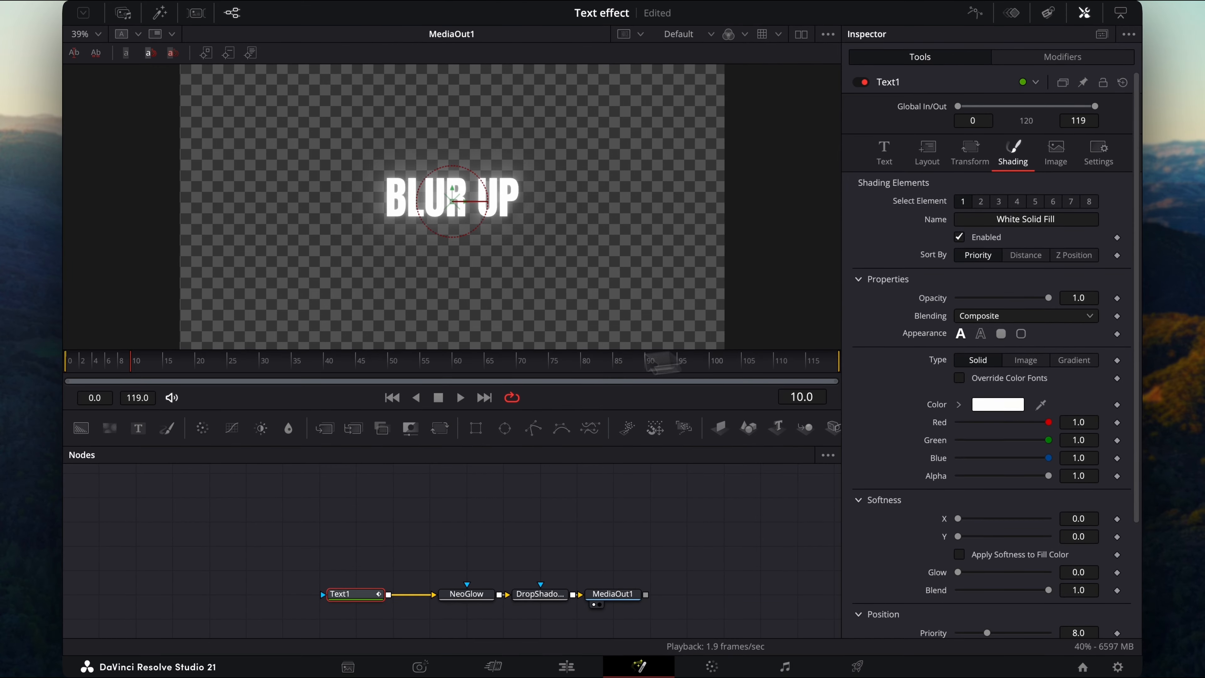
left_click_drag(156, 368, 60, 369)
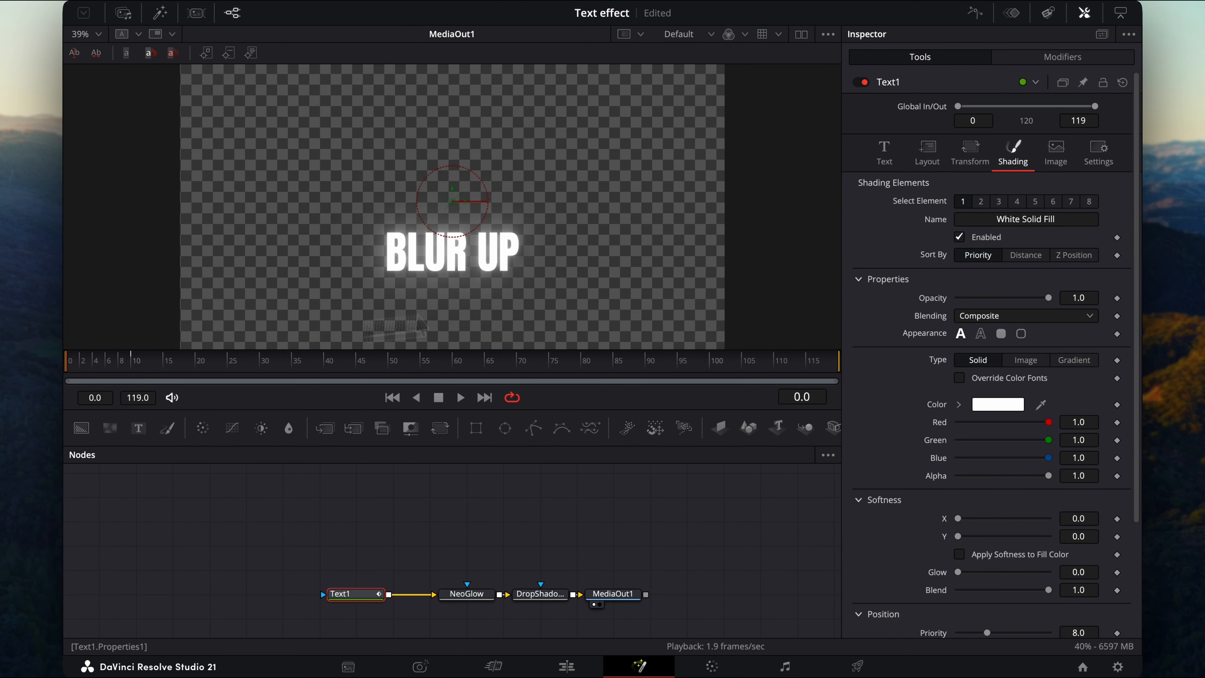
left_click(1088, 302)
type("0")
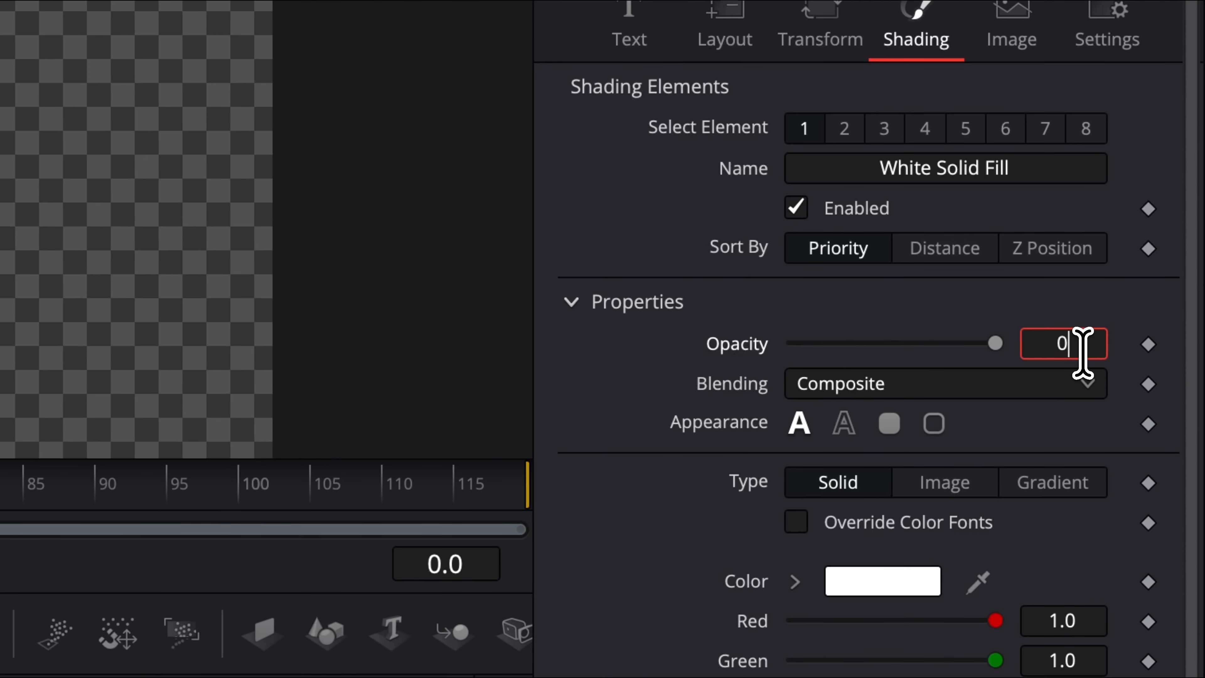
key("Tab")
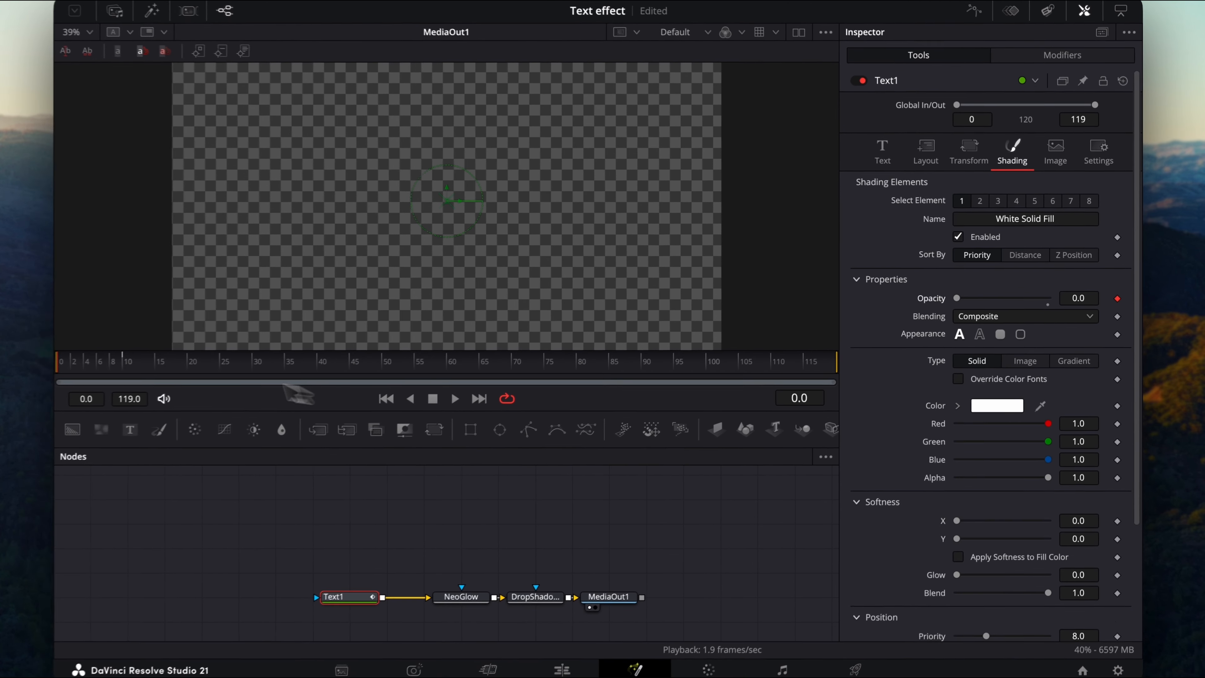
left_click(135, 363)
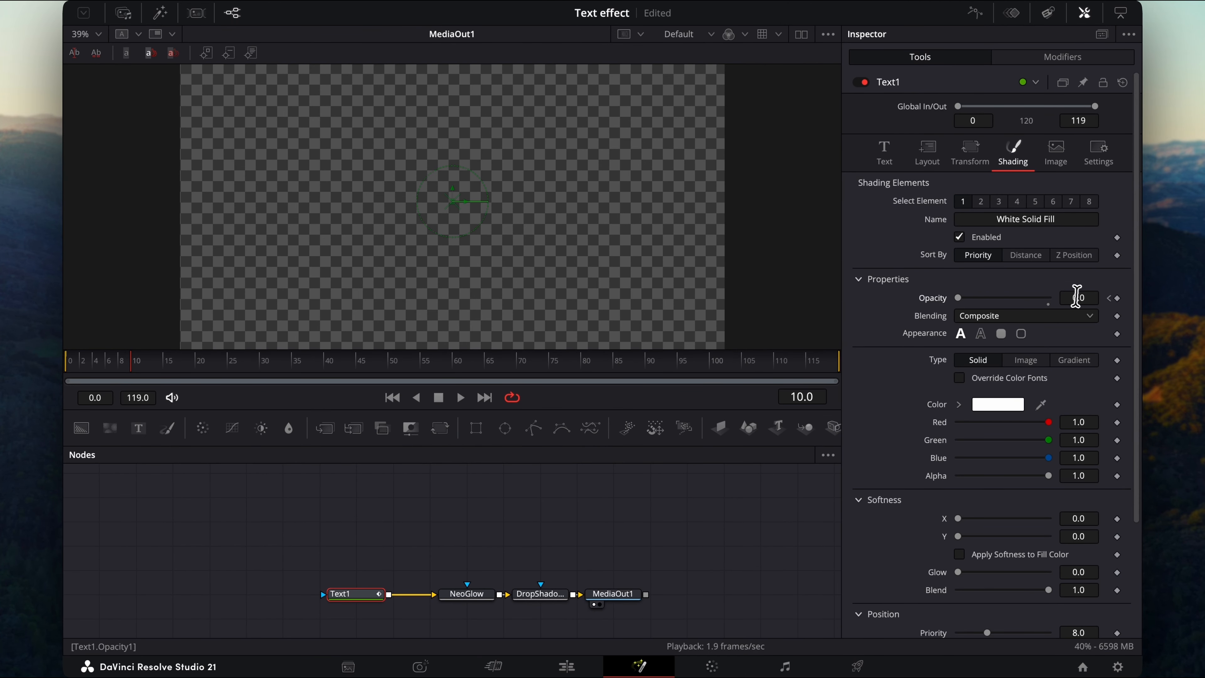
left_click(1078, 297)
type("1")
key("Tab")
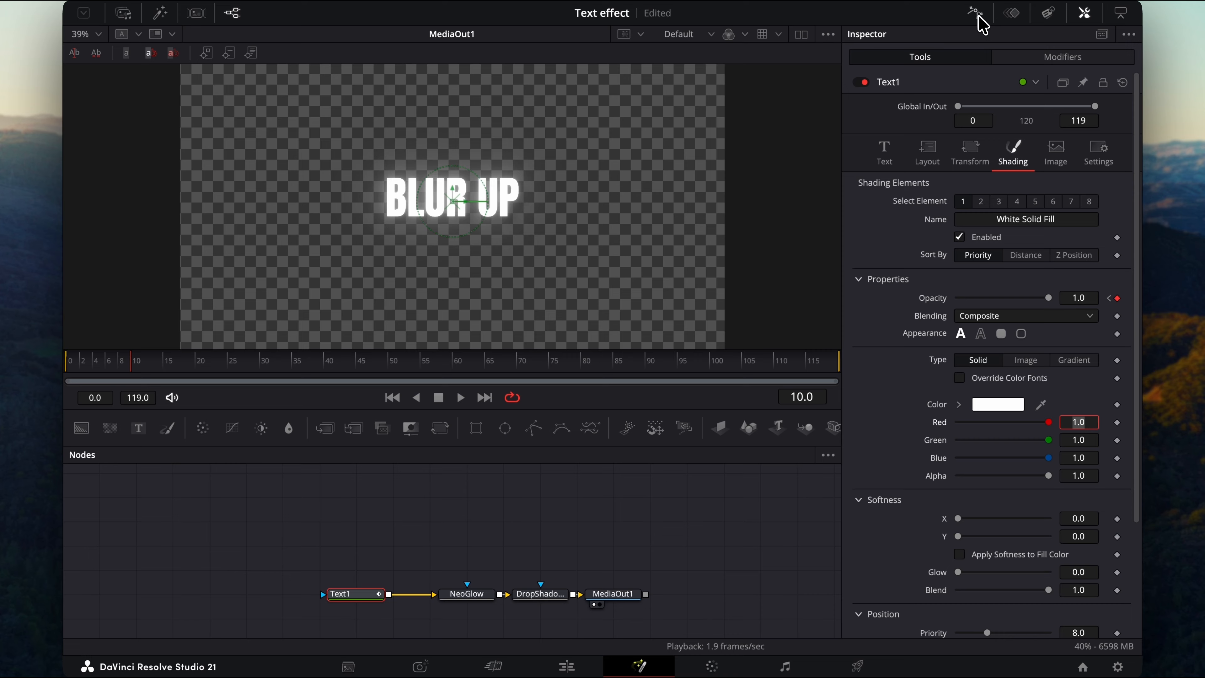
In the Spline editor, select all Text1 offset and opacity keyframes and apply Out Cubic easing.
left_click(977, 17)
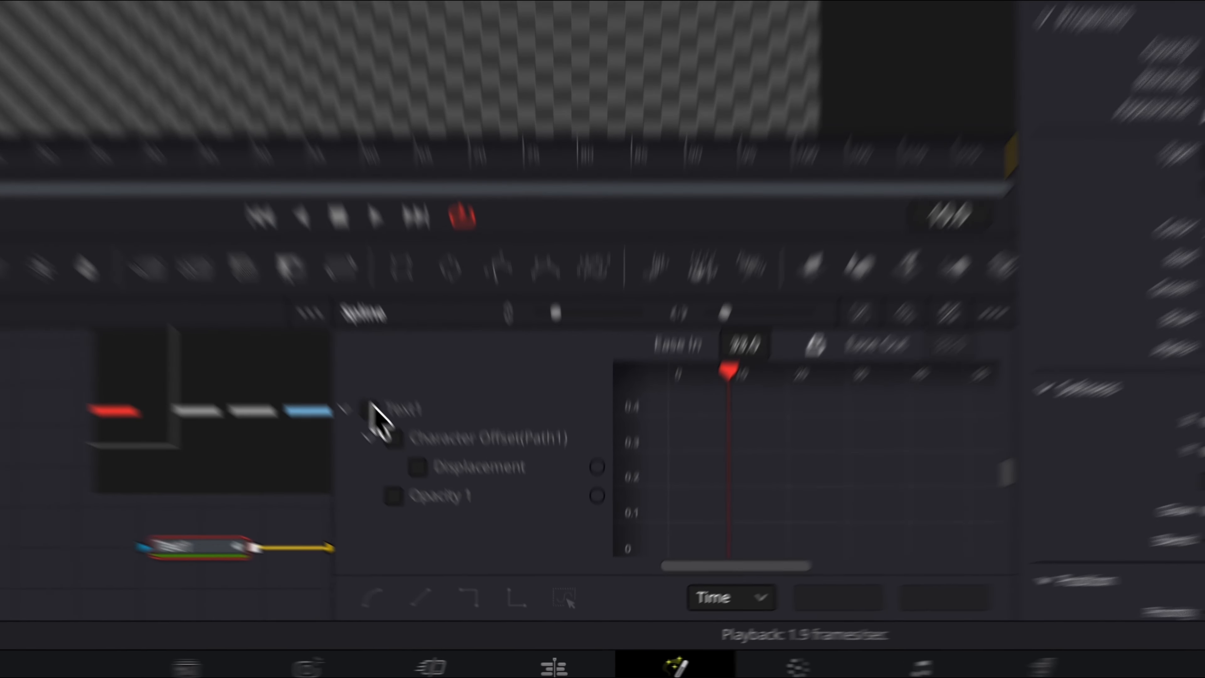
left_click(457, 512)
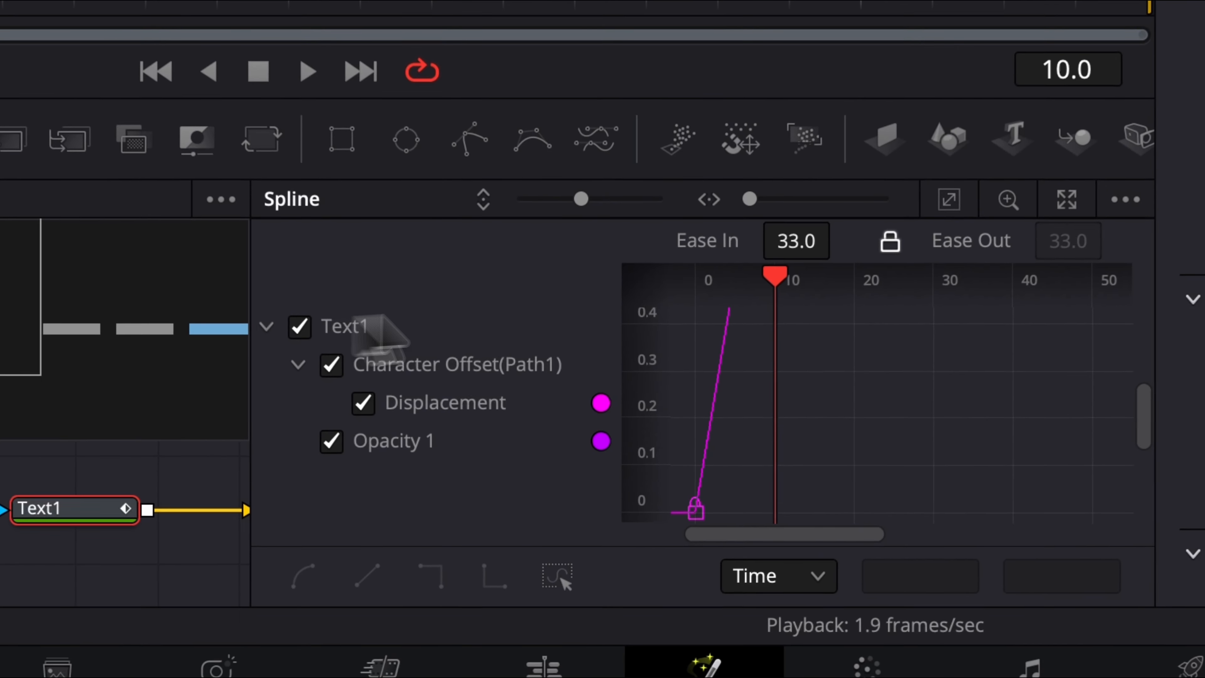
left_click(750, 456)
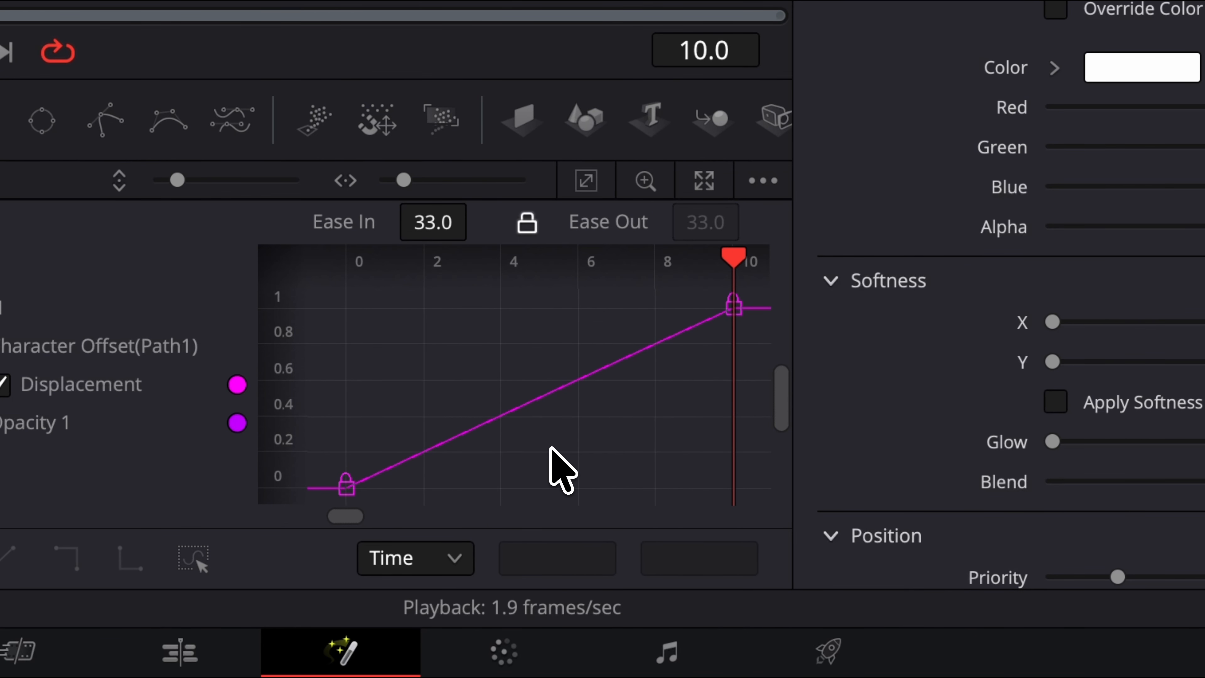
key("super+a")
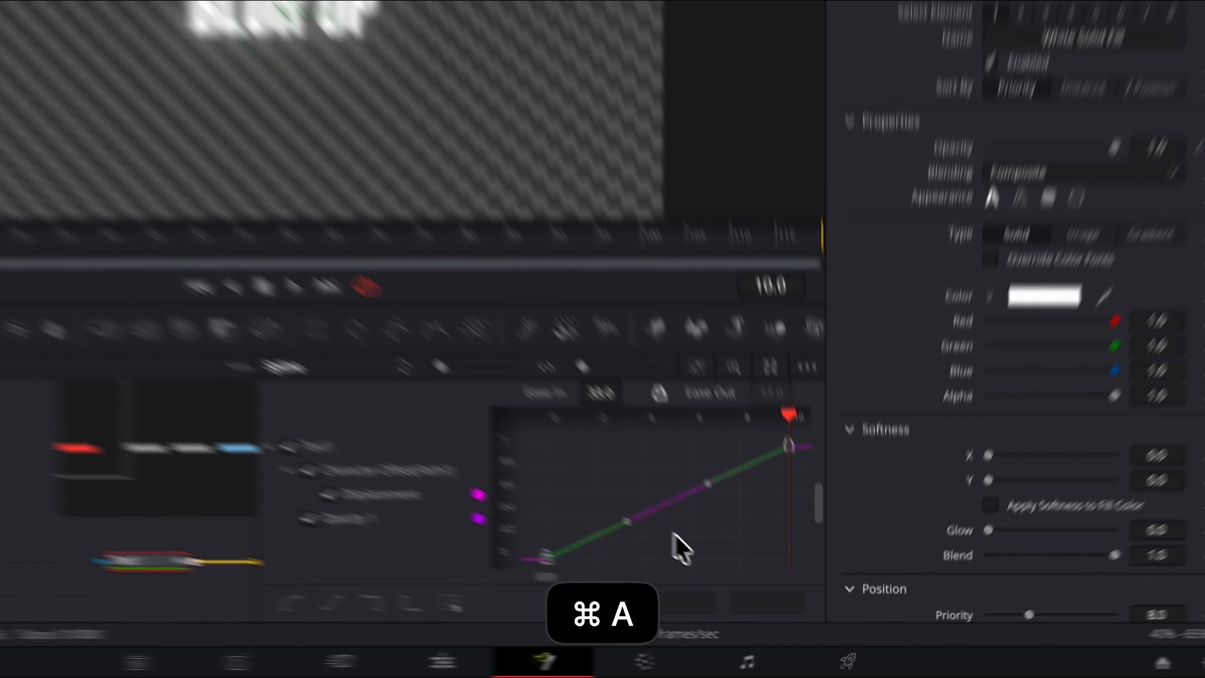
right_click(563, 472)
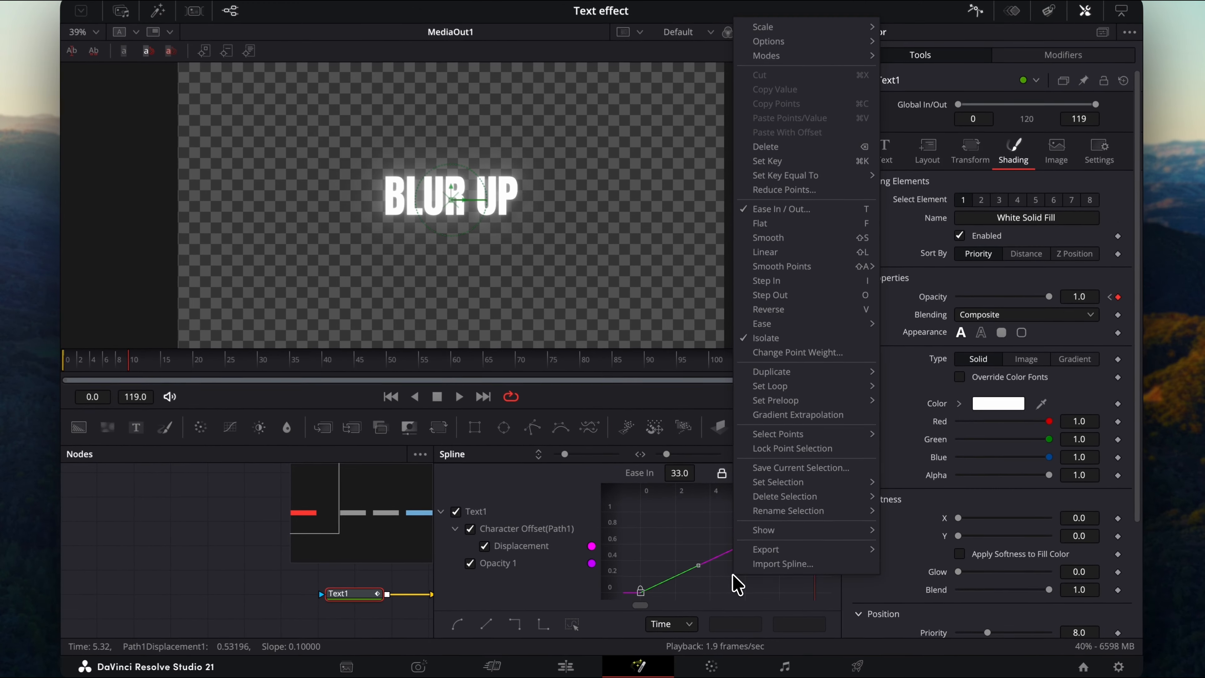
mouse_move(809, 327)
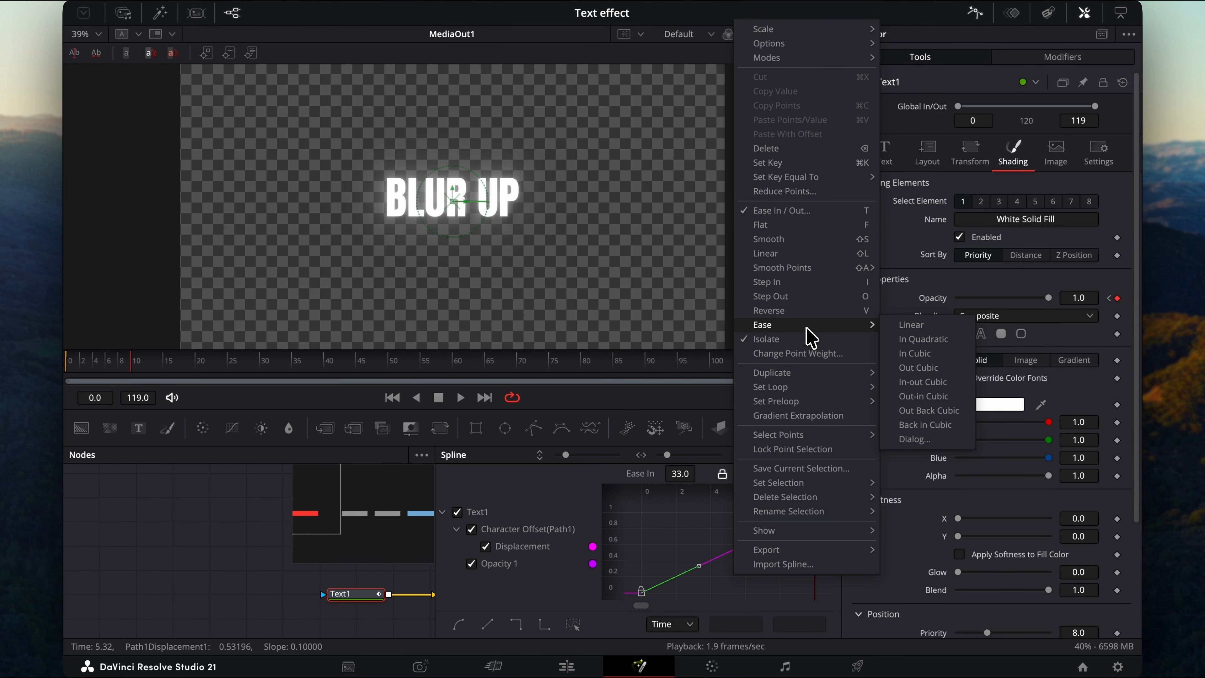
left_click(917, 368)
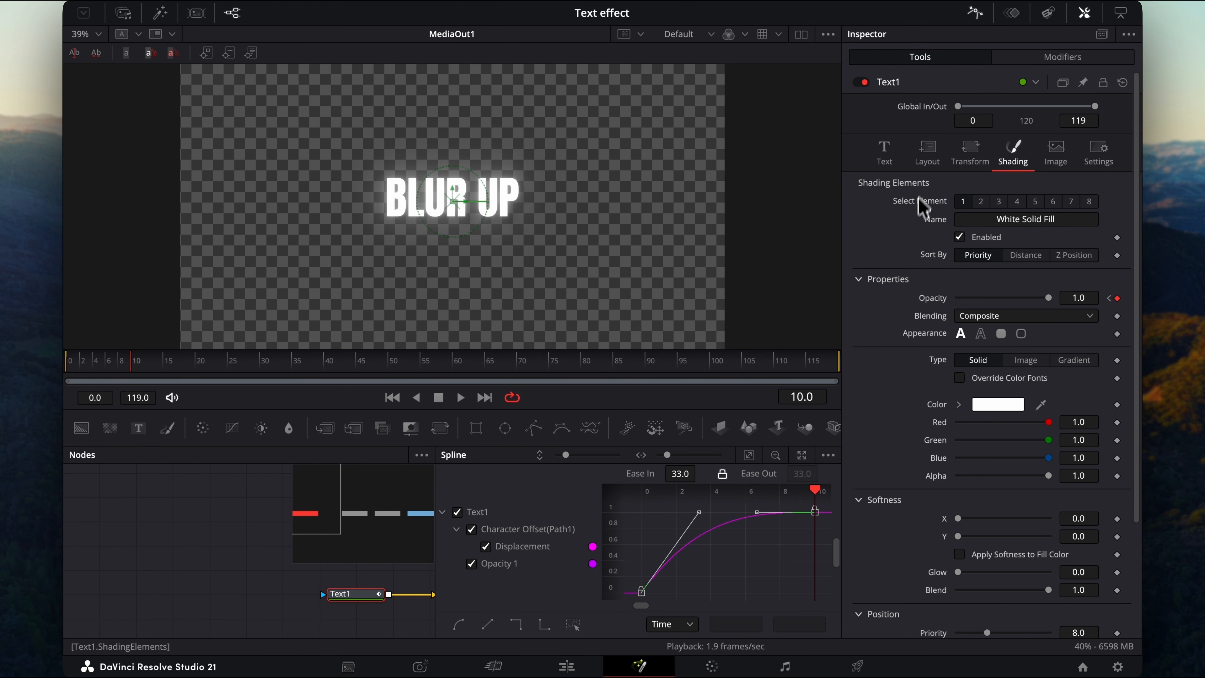
left_click(975, 14)
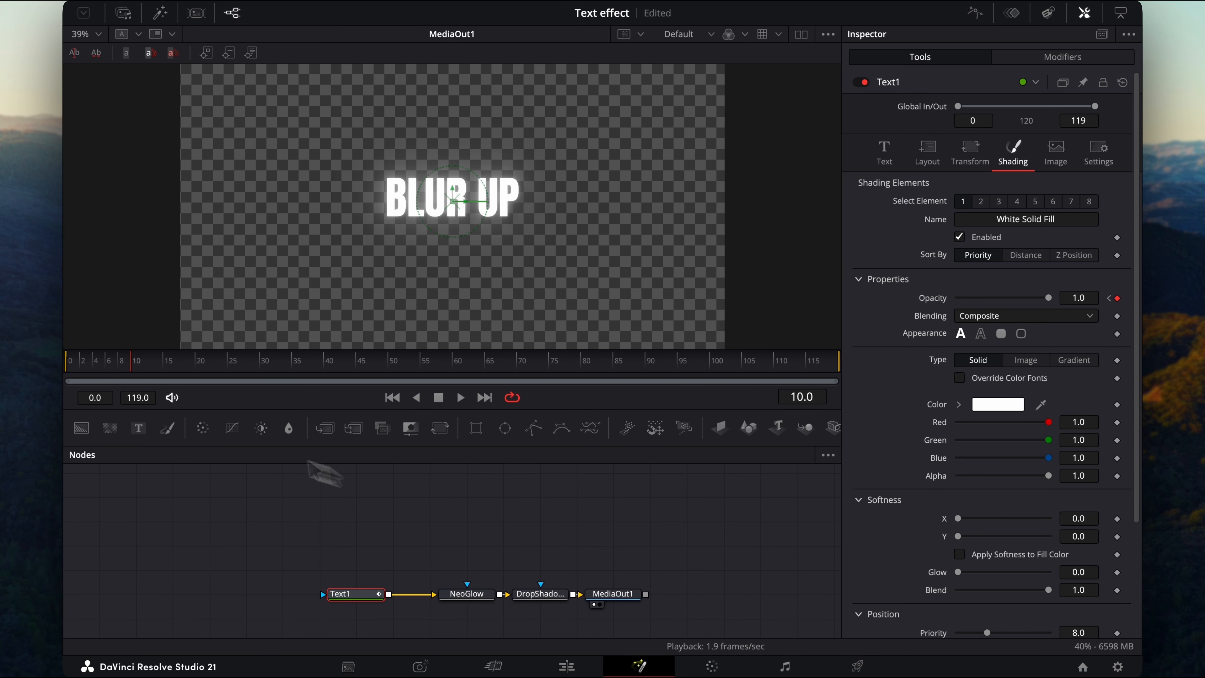
Insert a Gaussian Blur node between the Text1 and NeoGlow nodes.
left_click(65, 370)
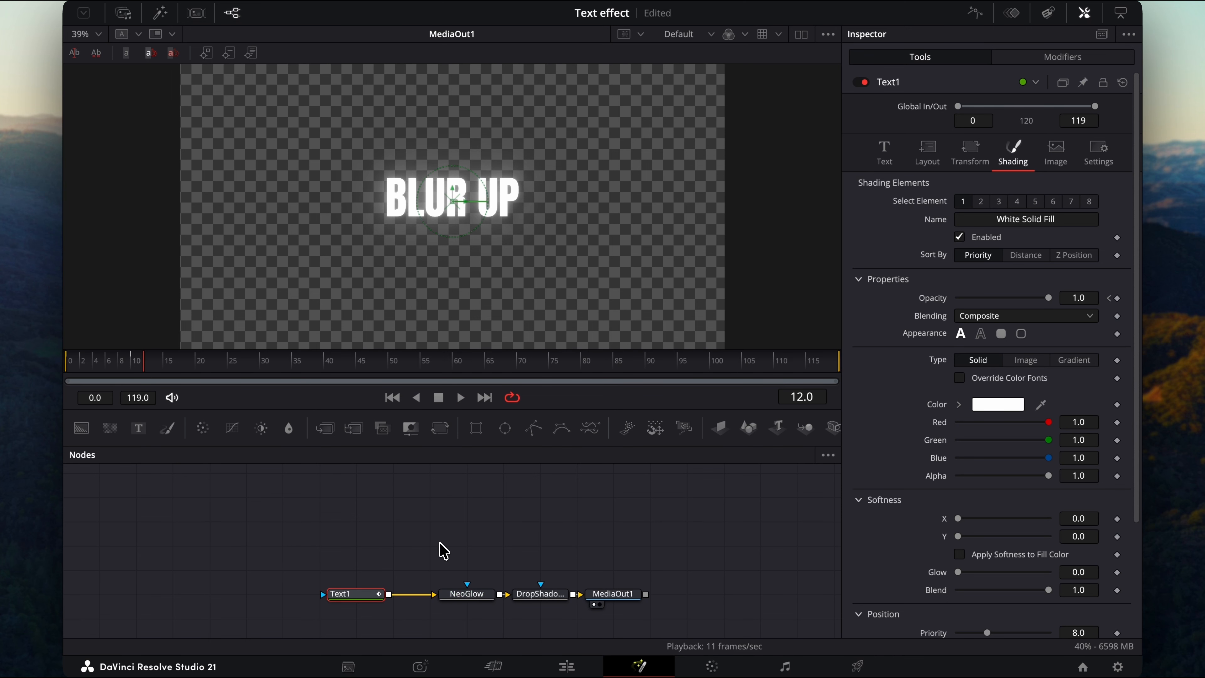
left_click_drag(443, 551, 647, 597)
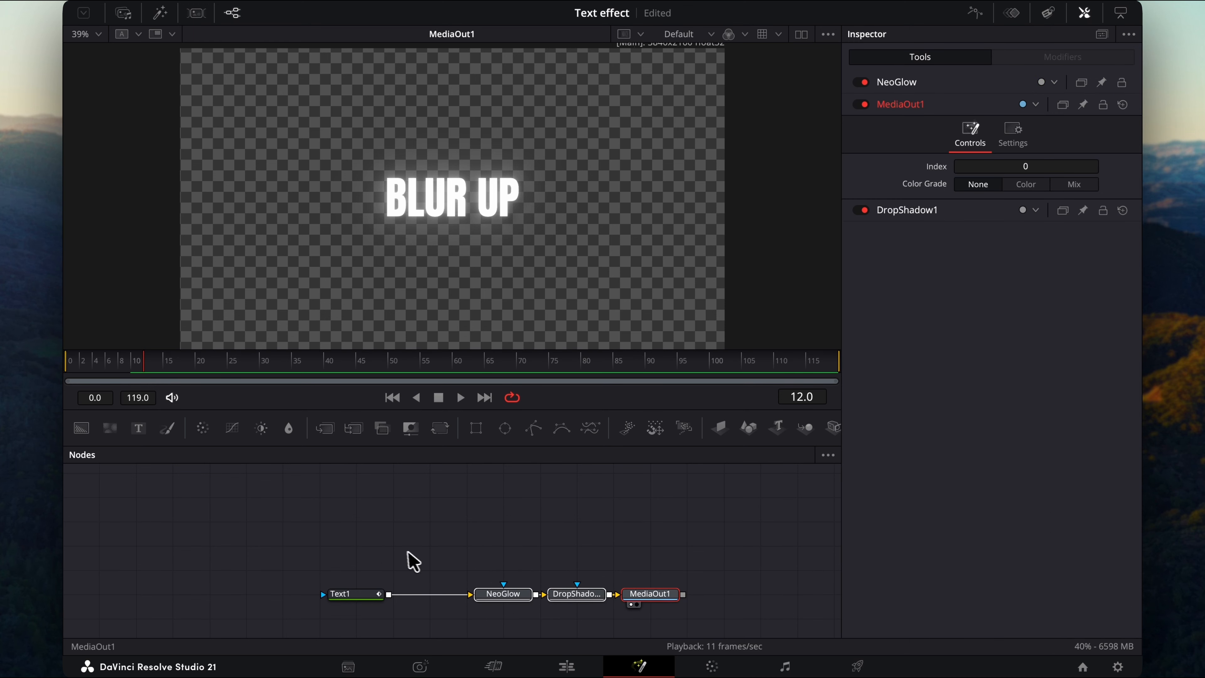
left_click(344, 596)
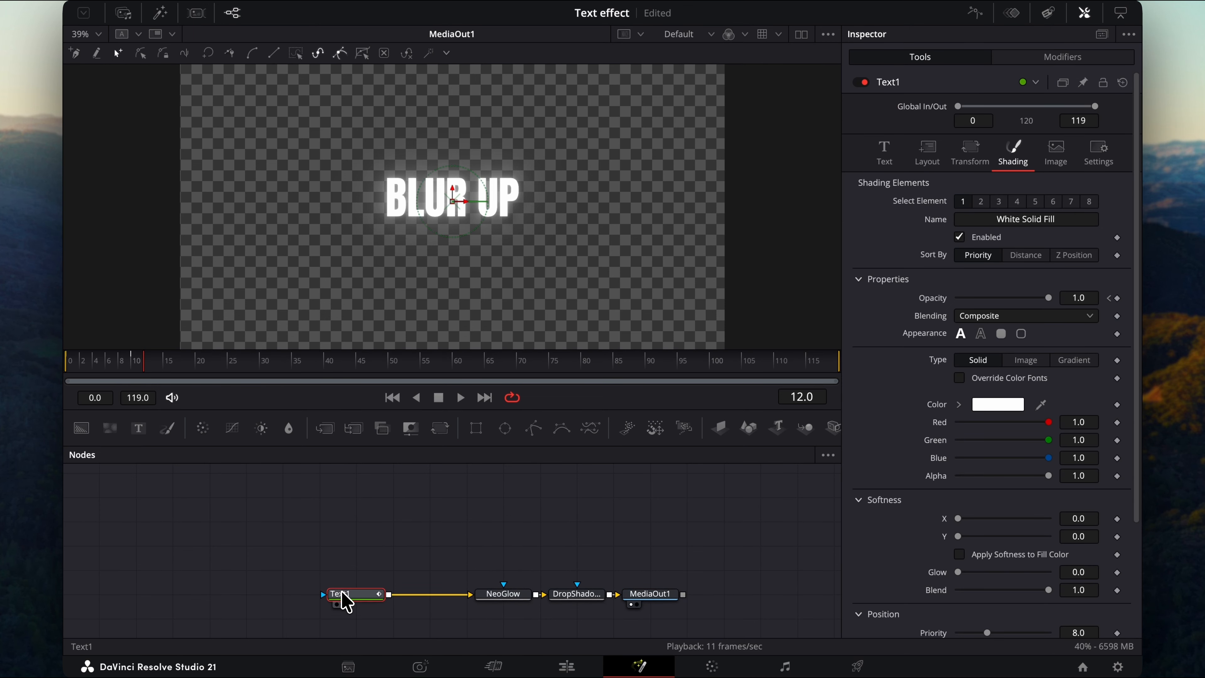
key("shift+space")
type("blur")
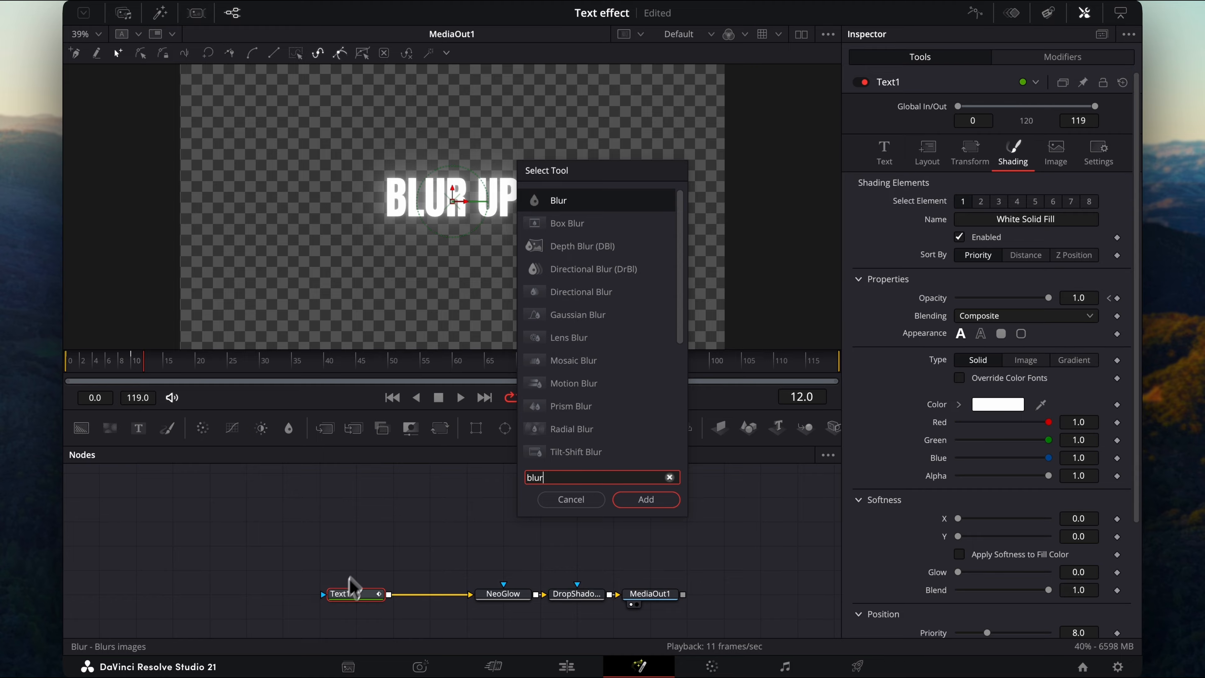
left_click(582, 314)
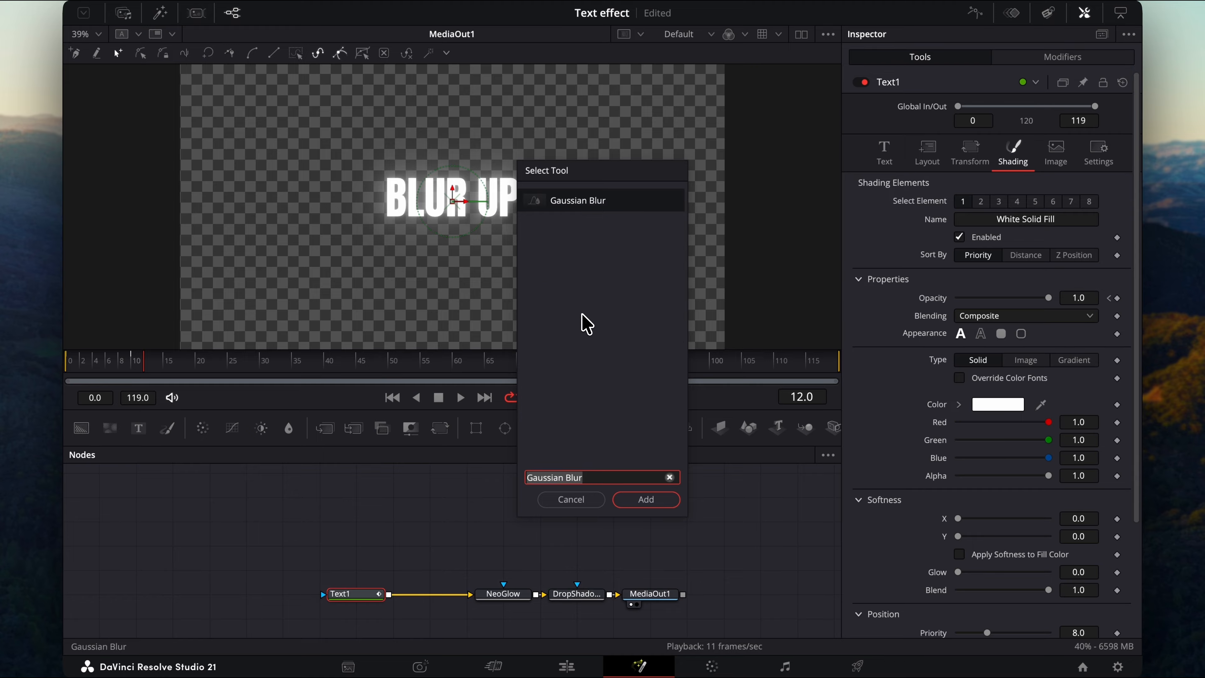
left_click(646, 499)
left_click_drag(308, 585, 455, 597)
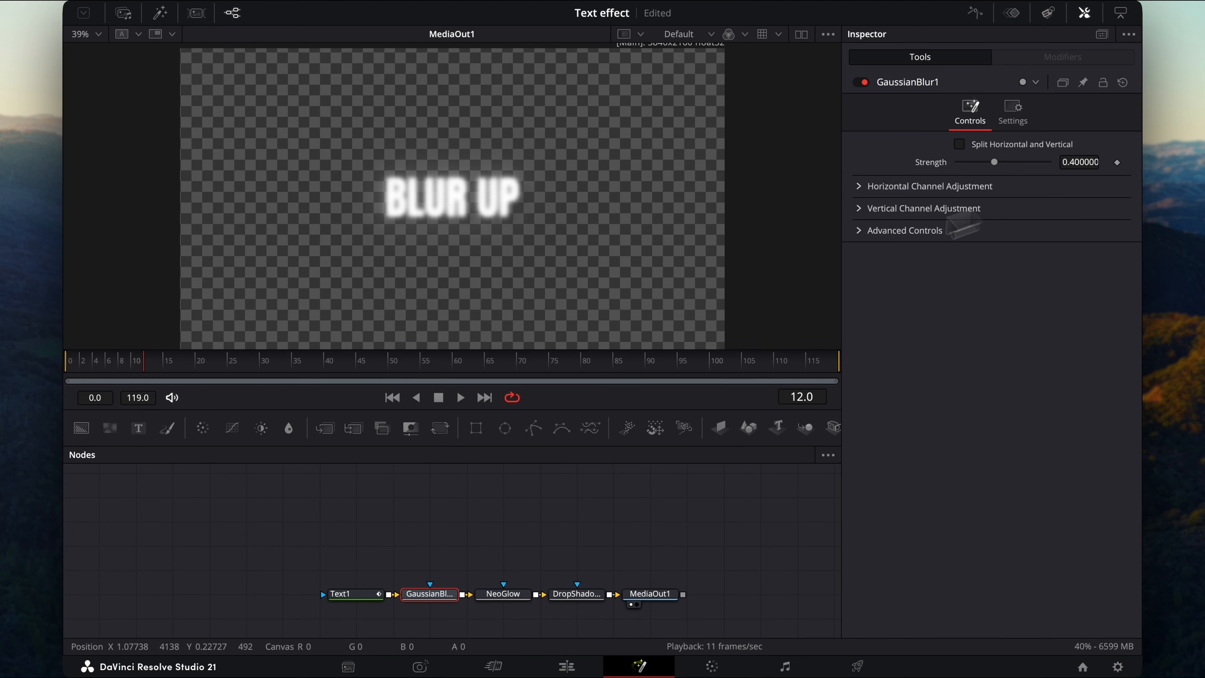
Keyframe the Gaussian Blur strength at 0.4 on frame 0 and at 0 on frame 10.
left_click_drag(131, 369, 65, 368)
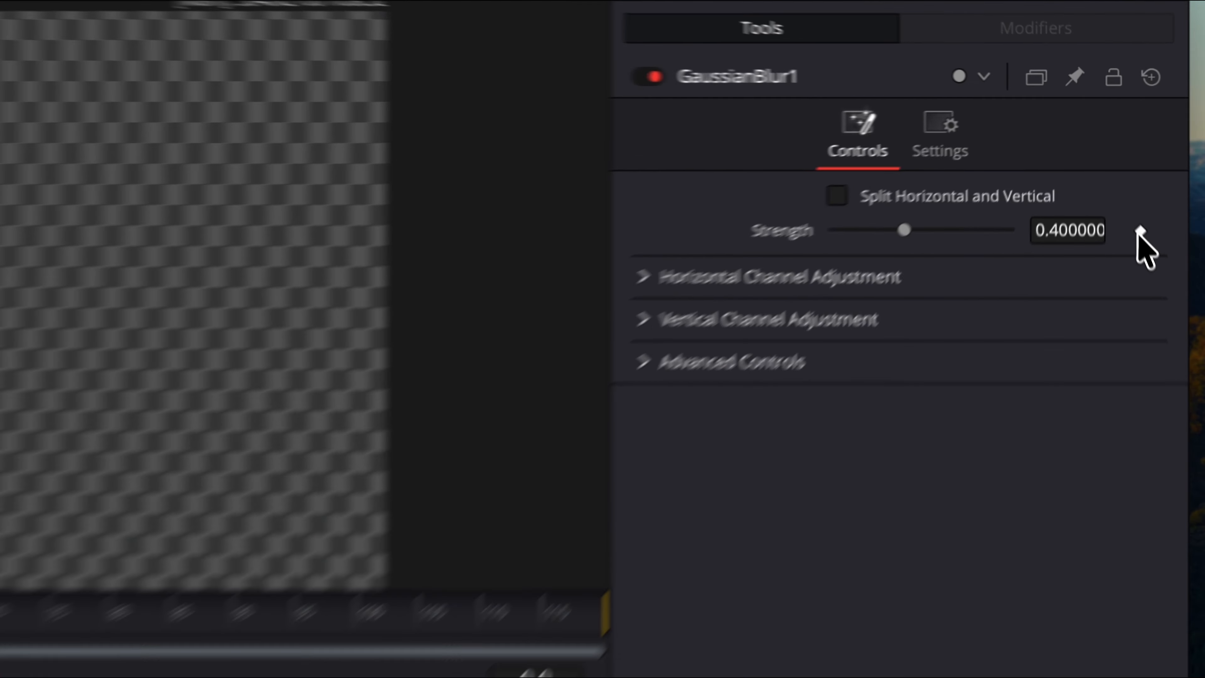
left_click(1140, 231)
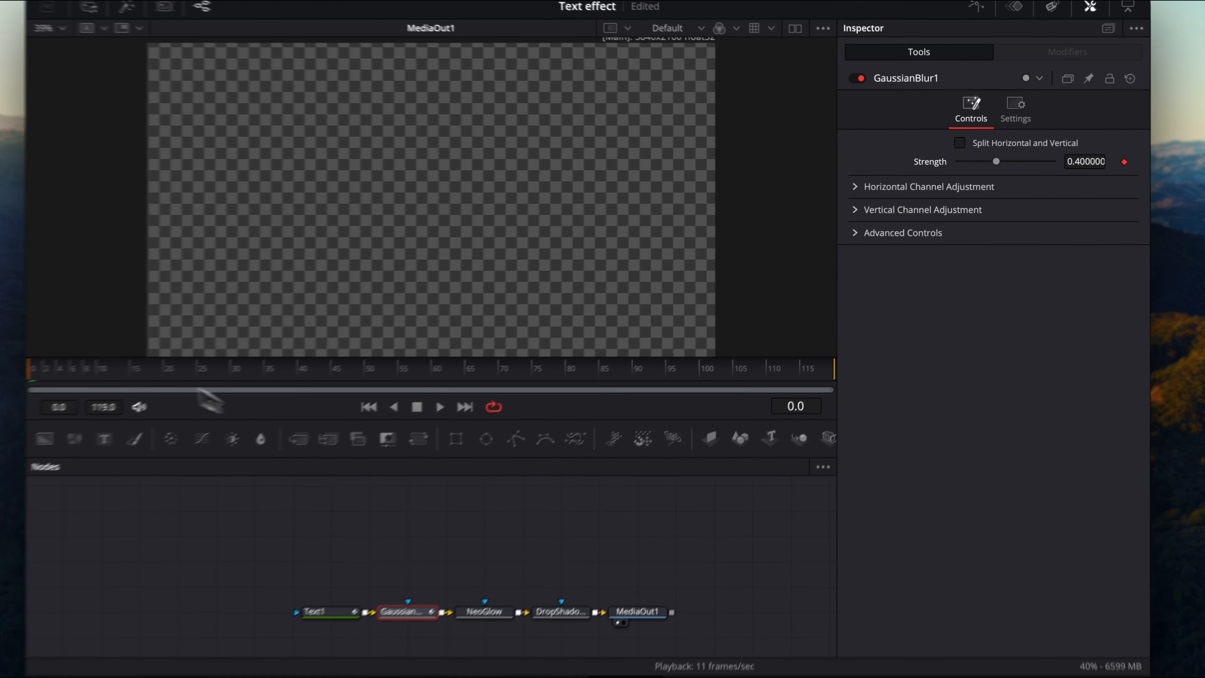
left_click(126, 367)
left_click(135, 372)
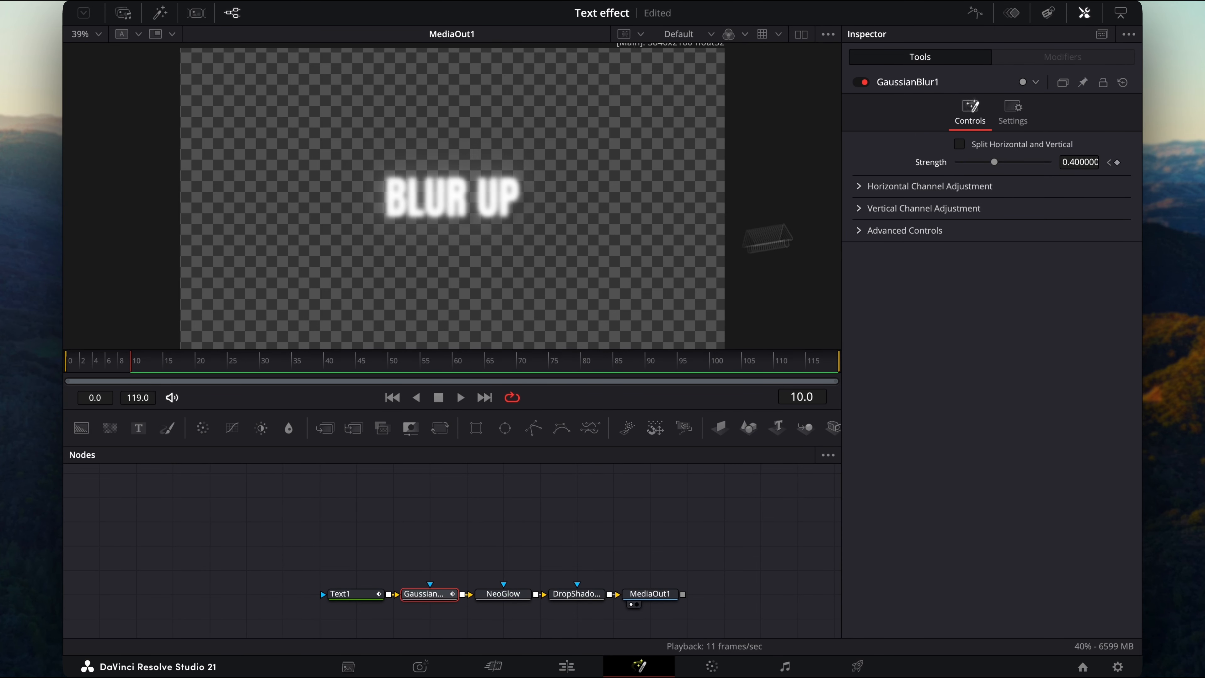
left_click(1081, 162)
type("0")
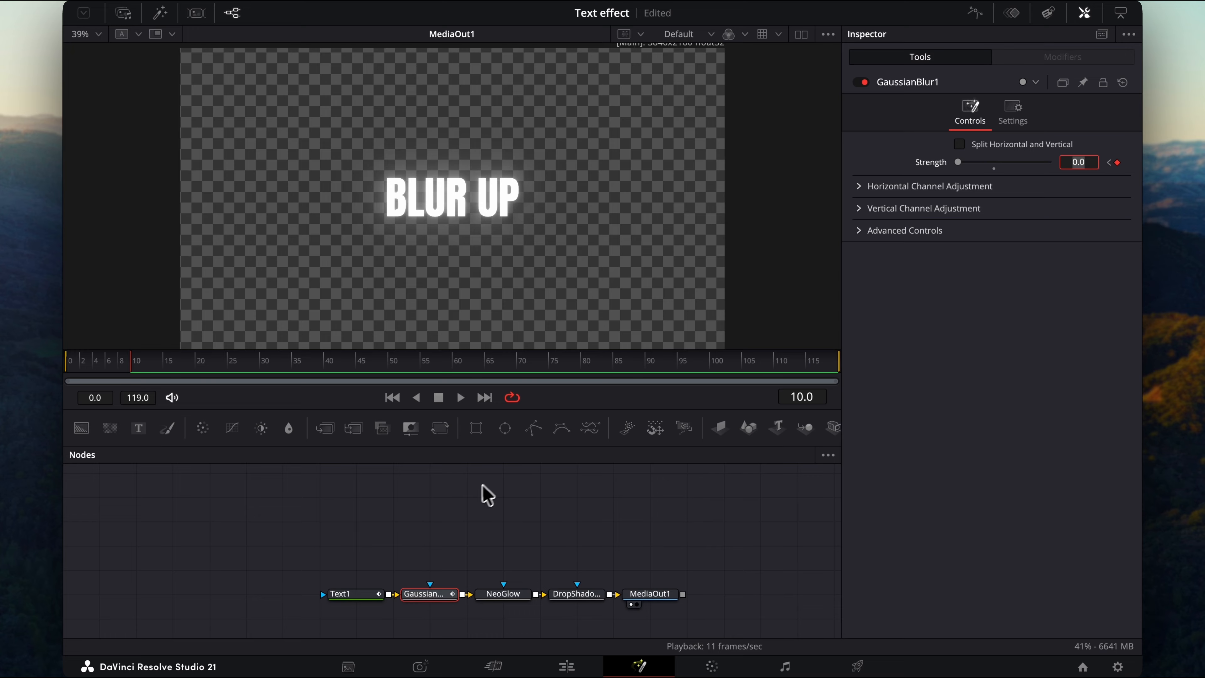
In the Spline editor, select both blur strength keyframes and apply In Cubic easing.
left_click(975, 13)
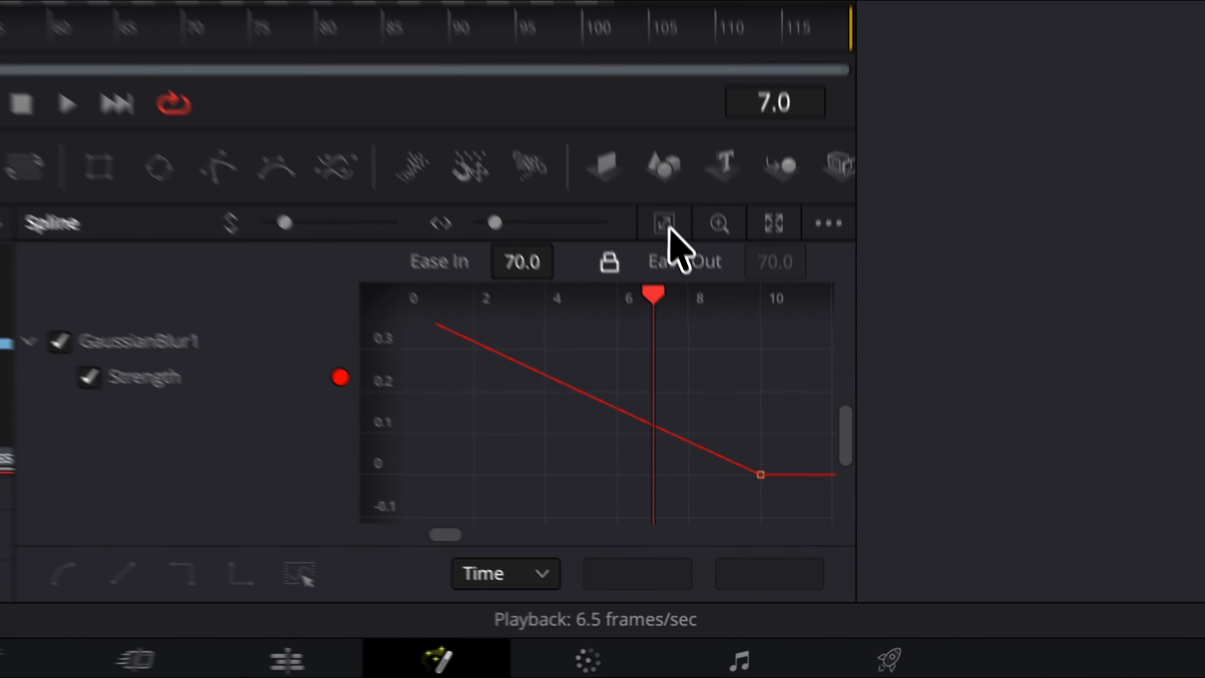
key("super+a")
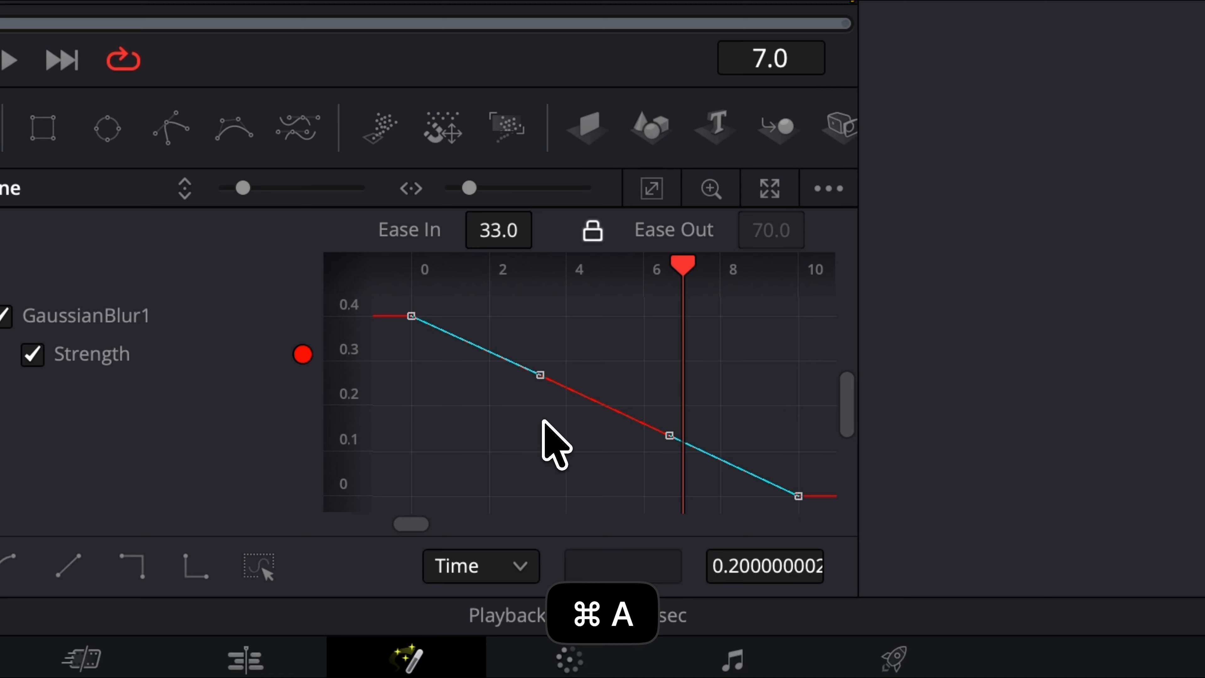
right_click(543, 421)
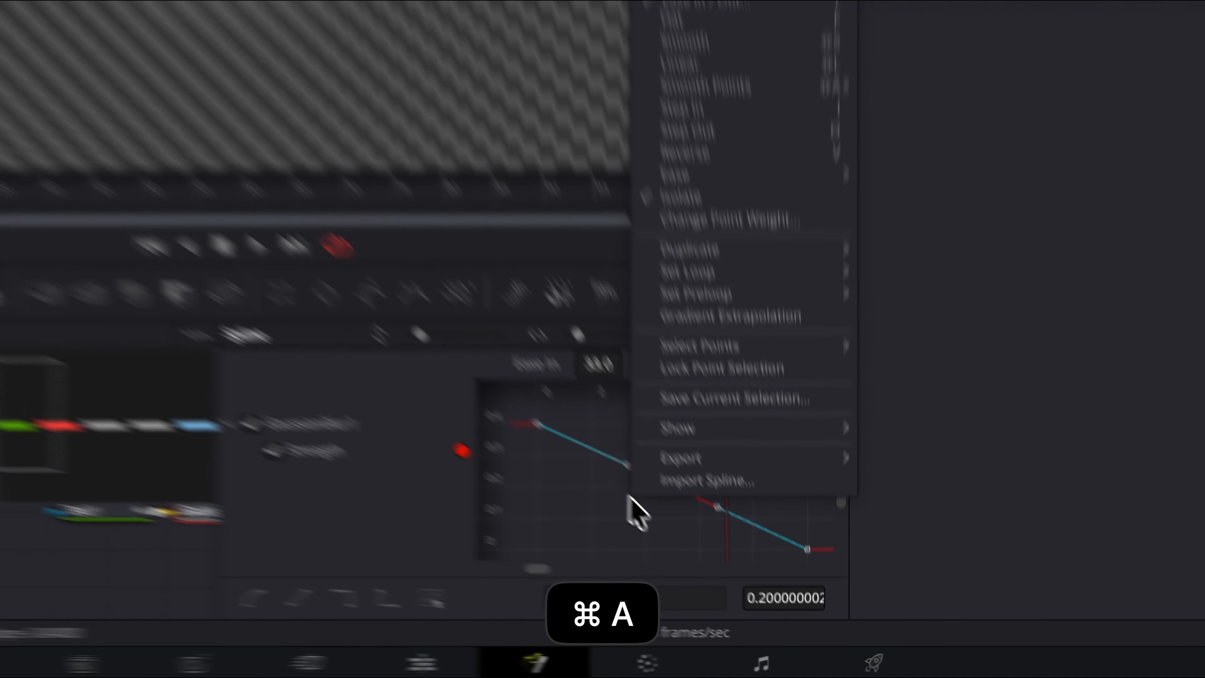
mouse_move(776, 353)
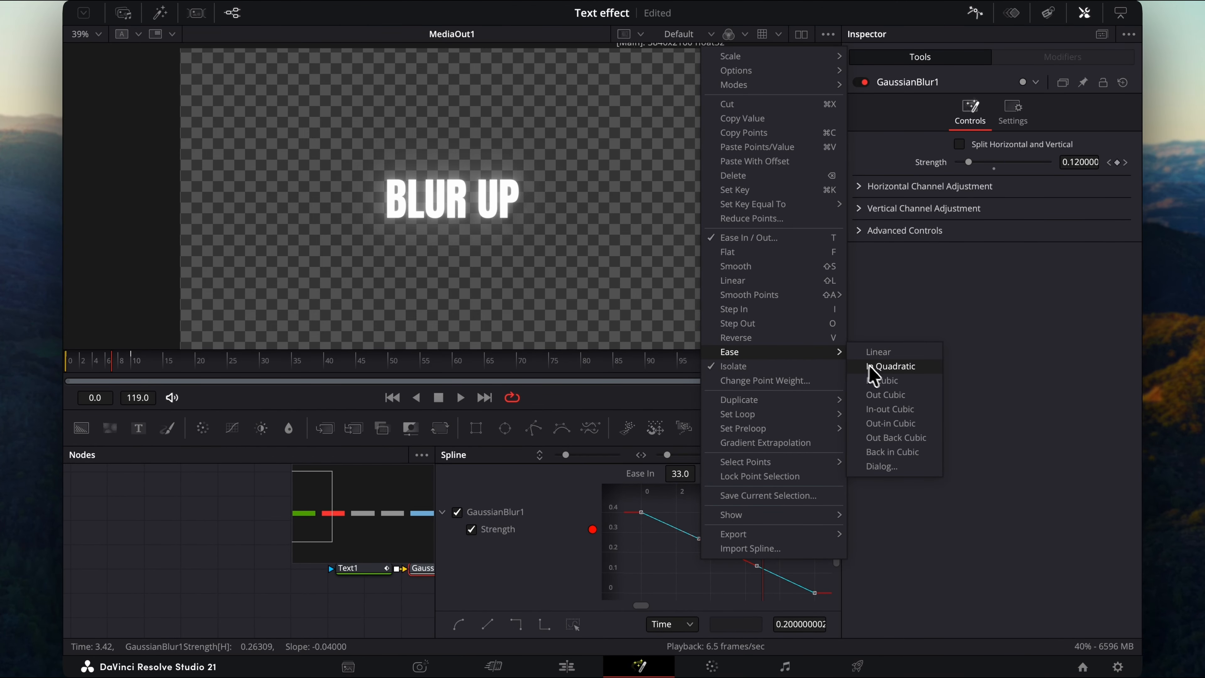
left_click(885, 381)
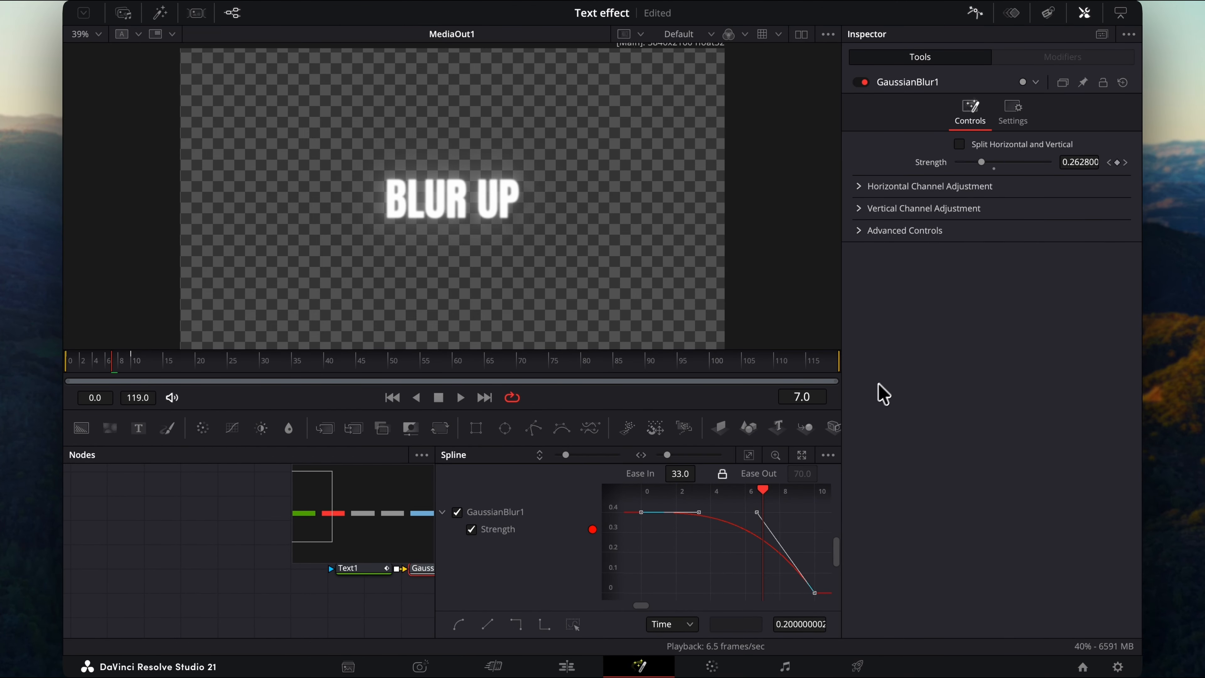
left_click(980, 15)
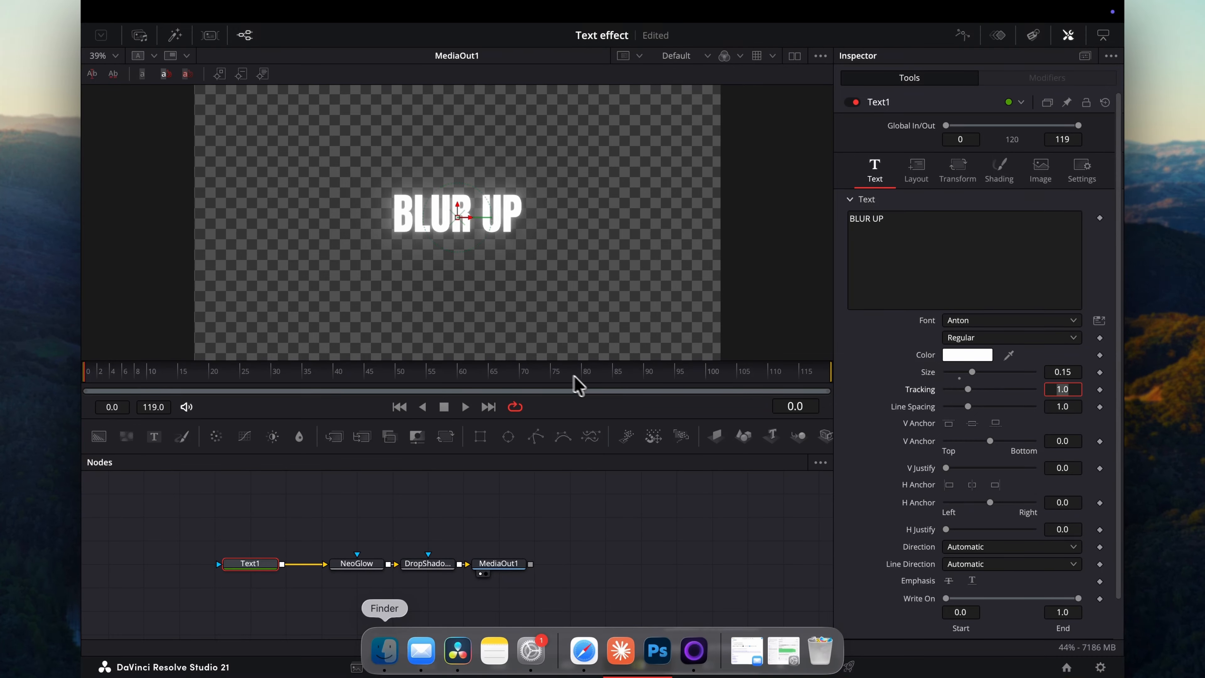
Add a Follower modifier to the text and set its delay between each character to 1.
right_click(944, 242)
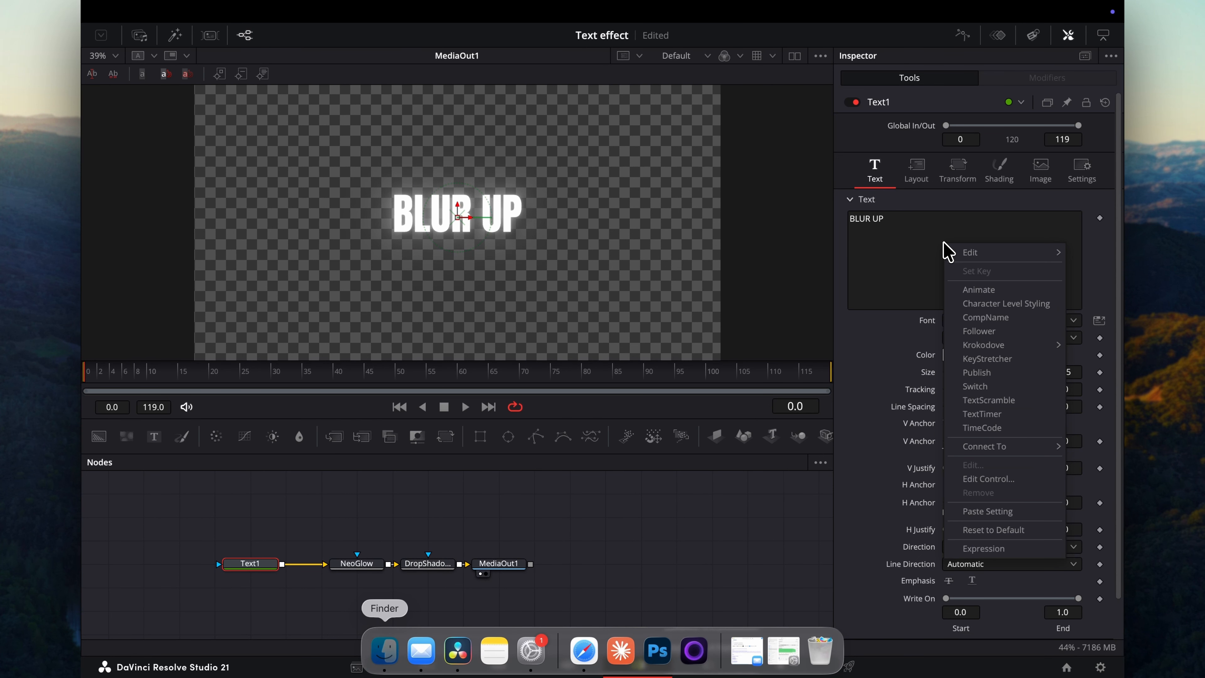
left_click(991, 332)
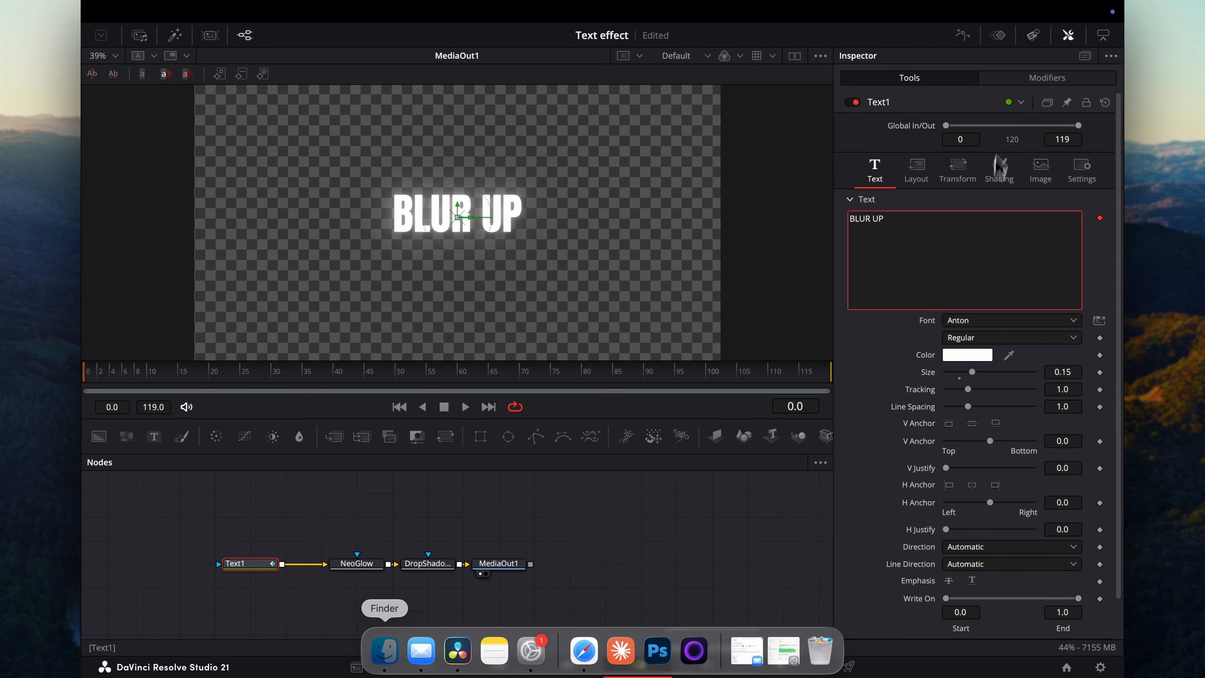
left_click(1015, 77)
left_click(1057, 212)
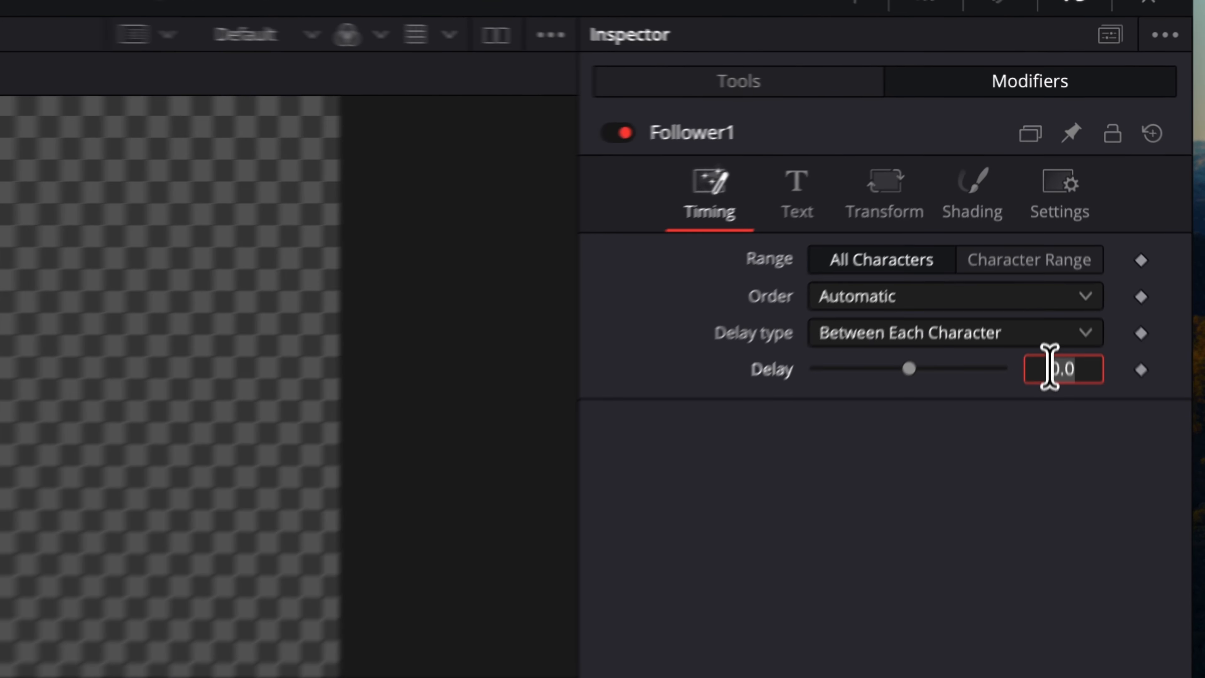
type("1")
key("Return")
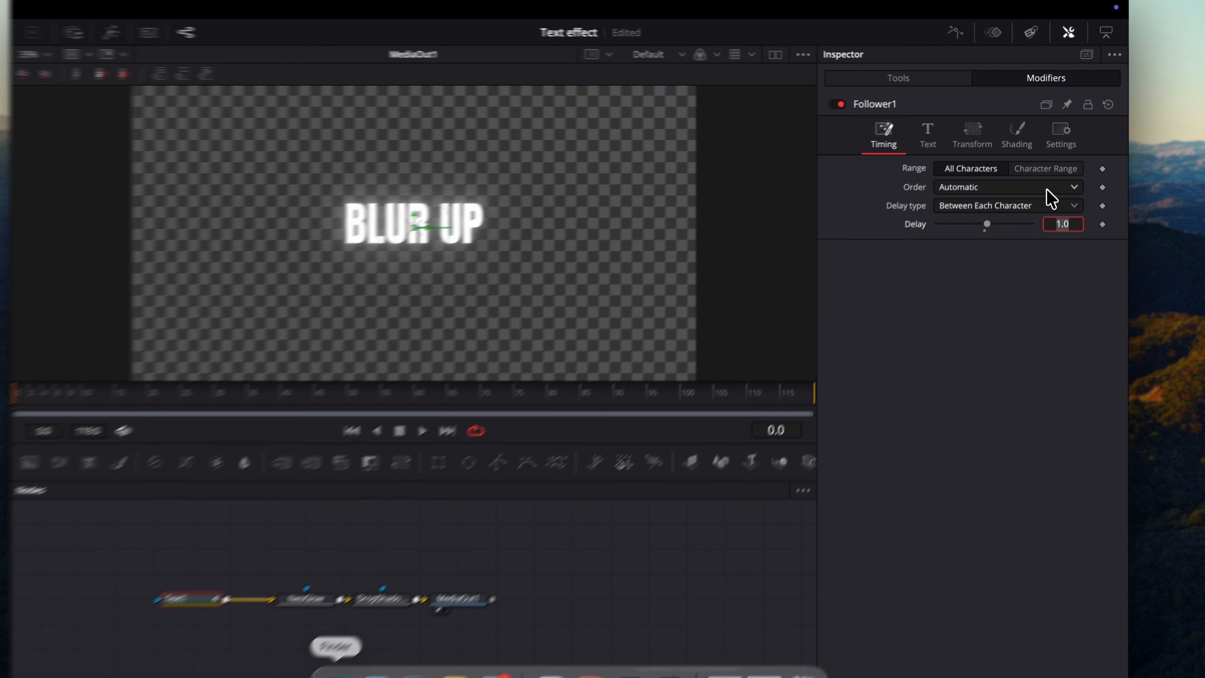
Set the Follower's character order to Random But One by One and open its shading settings.
left_click(1047, 188)
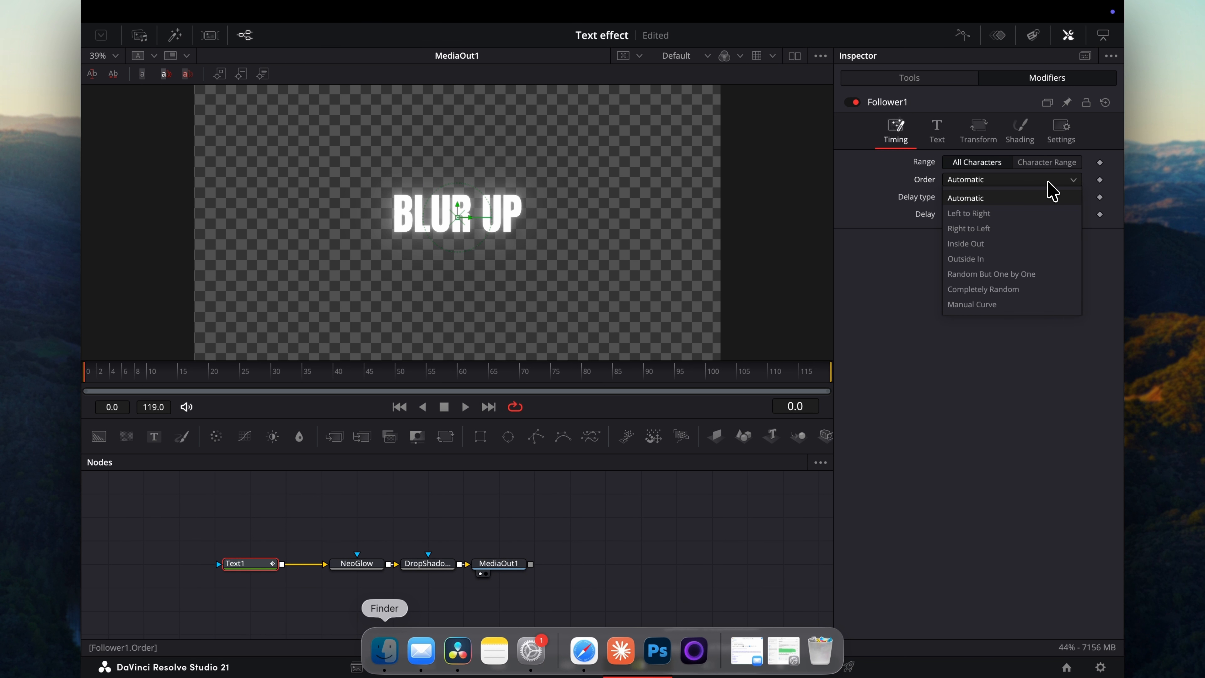
left_click(1008, 276)
left_click(1020, 139)
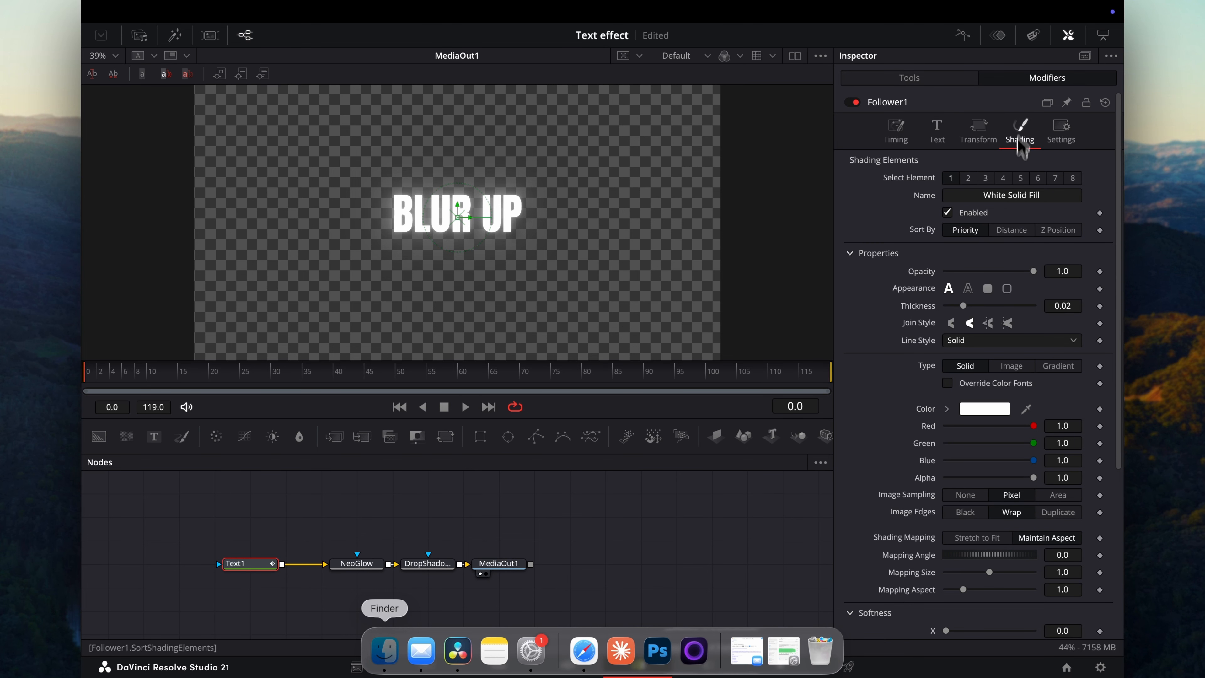
Set the Follower's Softness X and Y to 20 and keyframe them at frame 0.
scroll(981, 359, "down", 5)
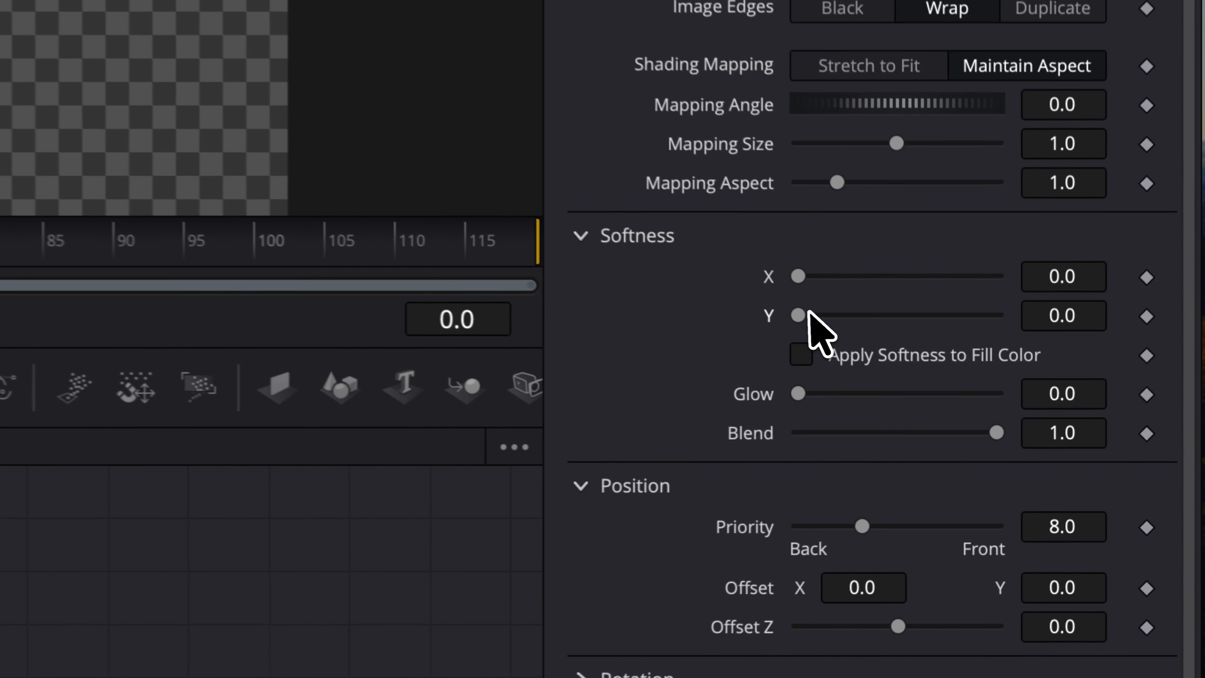
left_click_drag(809, 312, 1141, 327)
left_click_drag(806, 275, 1091, 280)
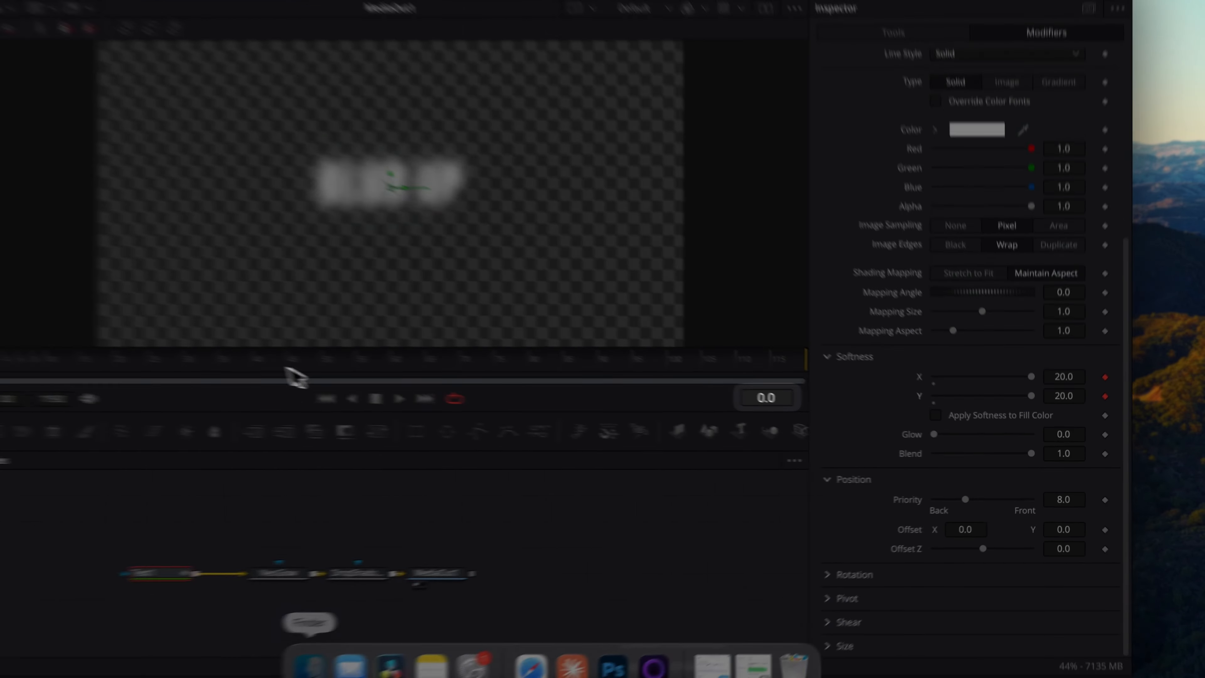
At frame 24, set both Softness X and Softness Y to 0.
left_click(333, 373)
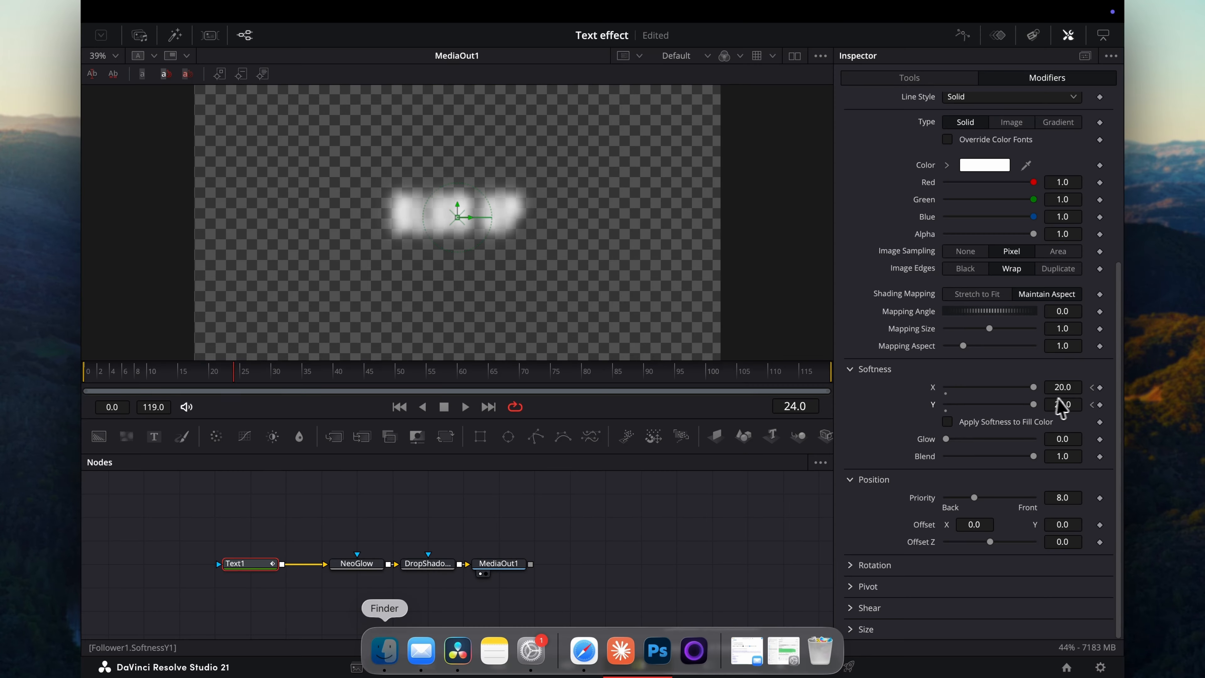
left_click(1069, 390)
type("0")
key("Tab")
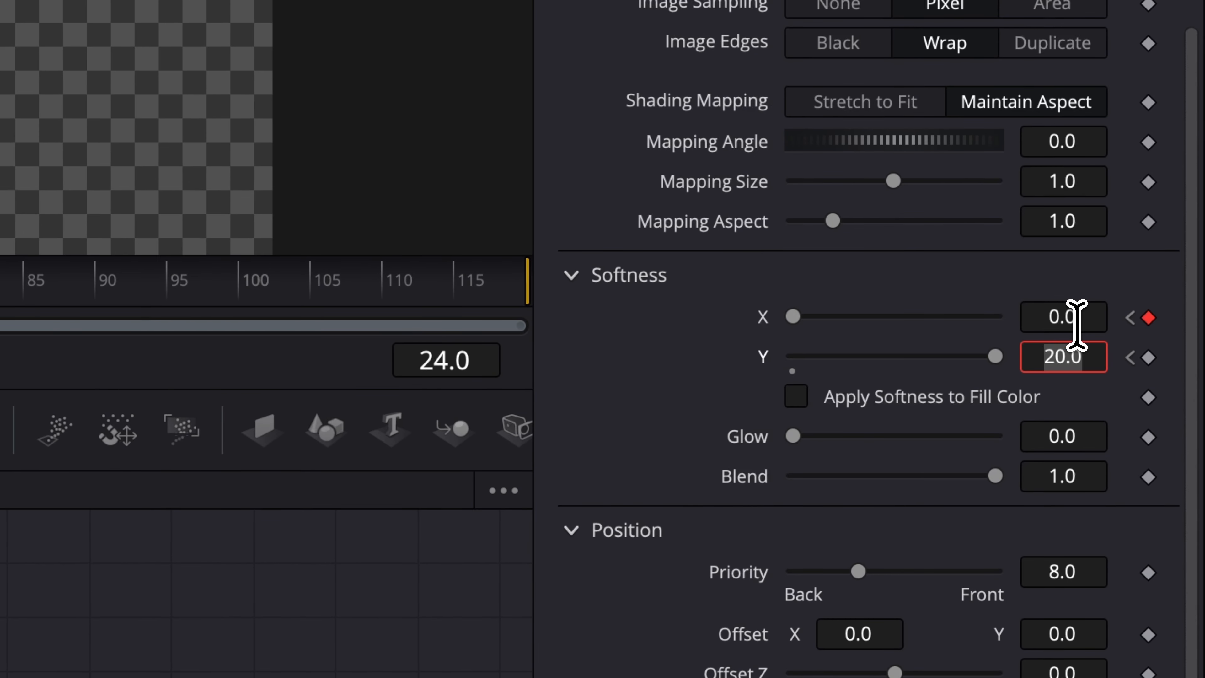
type("0")
key("Tab")
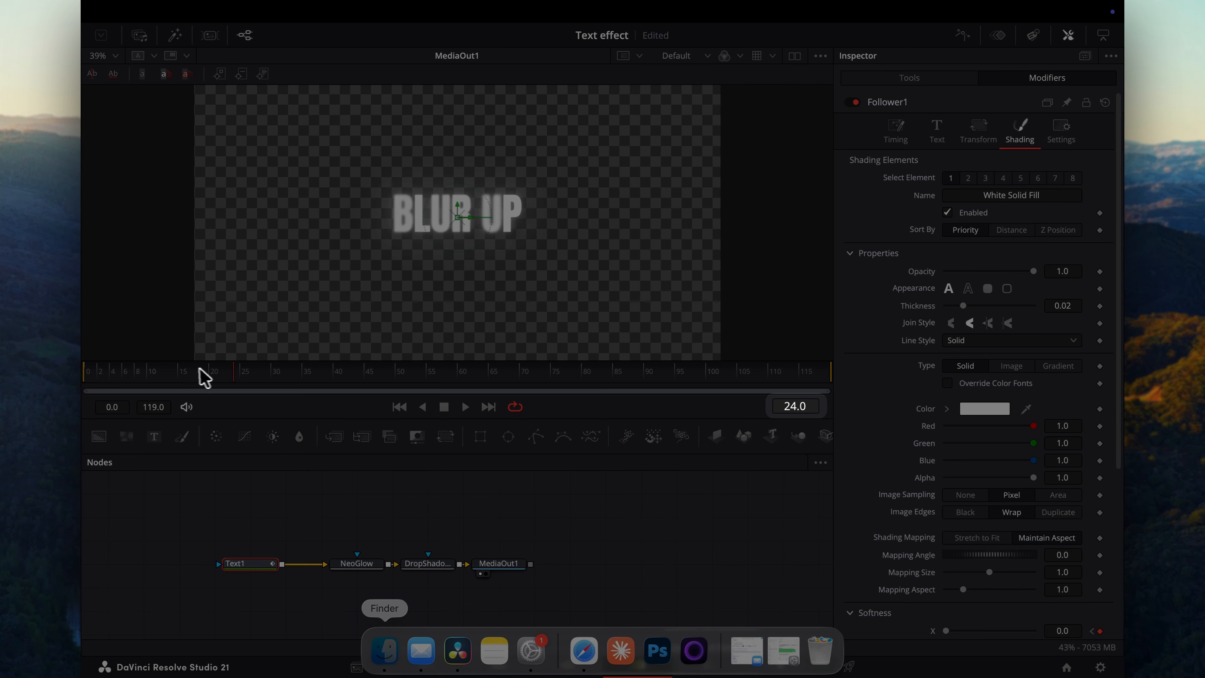
Keyframe the Follower's Opacity at 0 on frame 0 and at 1.0 on frame 5.
left_click_drag(197, 370, 85, 370)
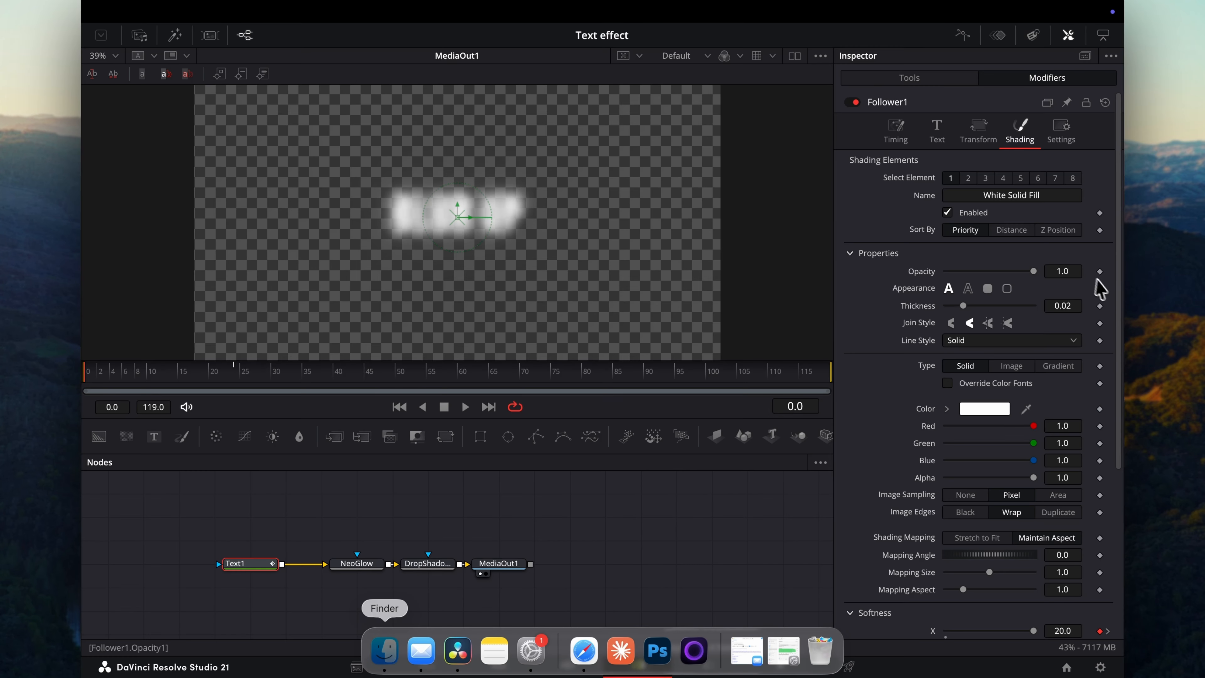
left_click_drag(1034, 272, 887, 275)
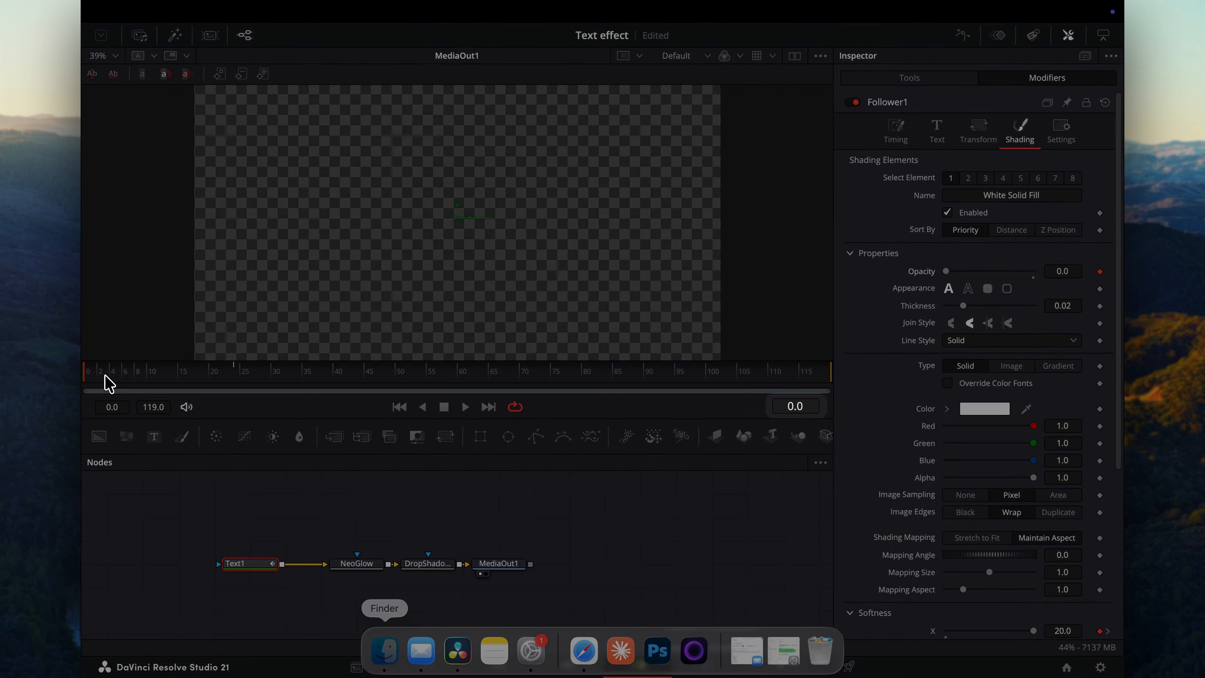
left_click_drag(102, 375, 112, 375)
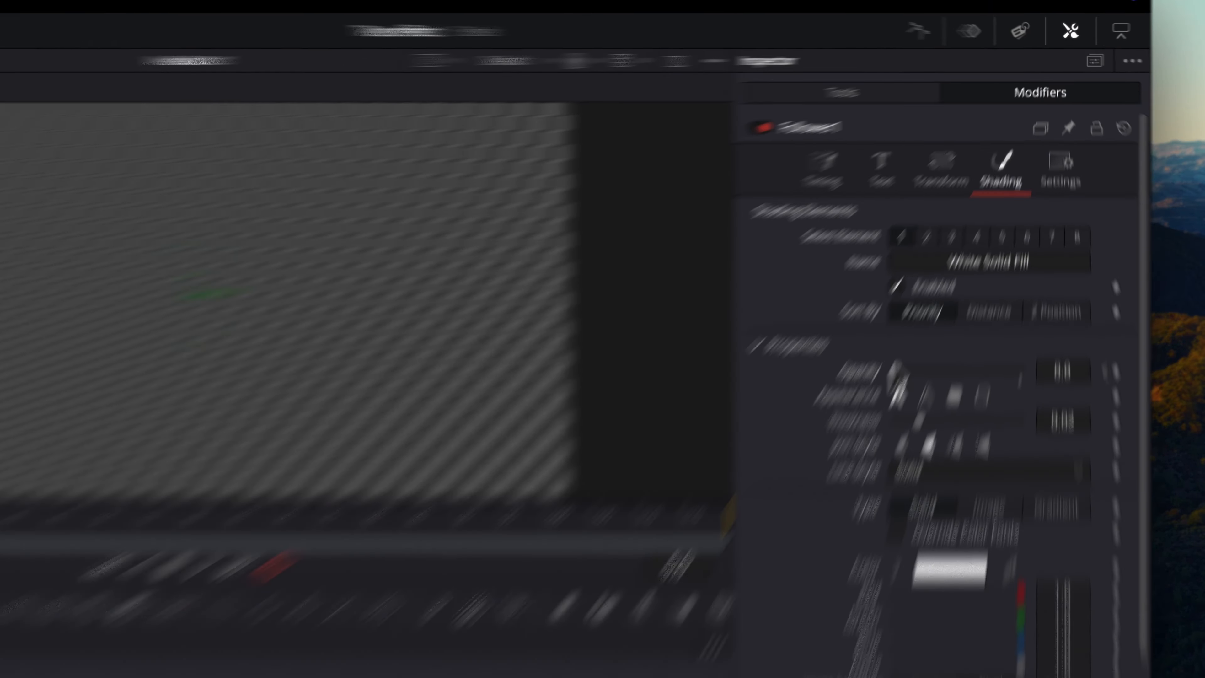
left_click_drag(946, 272, 1042, 269)
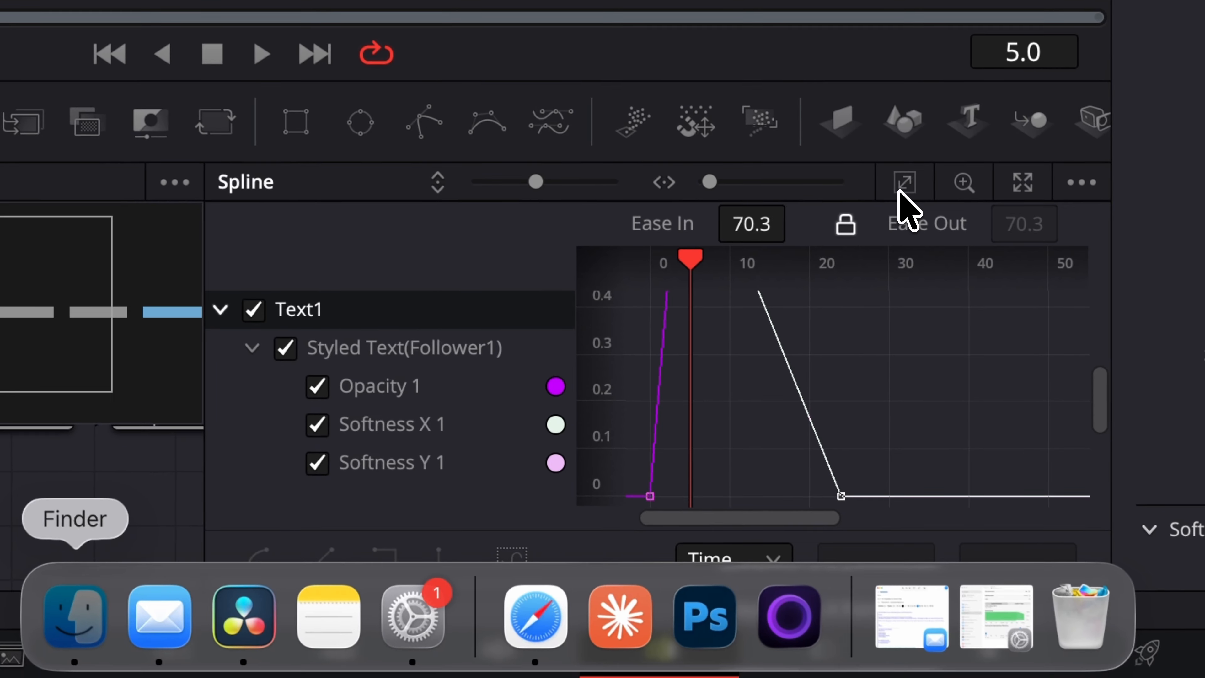
In the Spline editor, hide the Opacity curve, select all softness keyframes, smooth them and increase their Ease In.
left_click(897, 284)
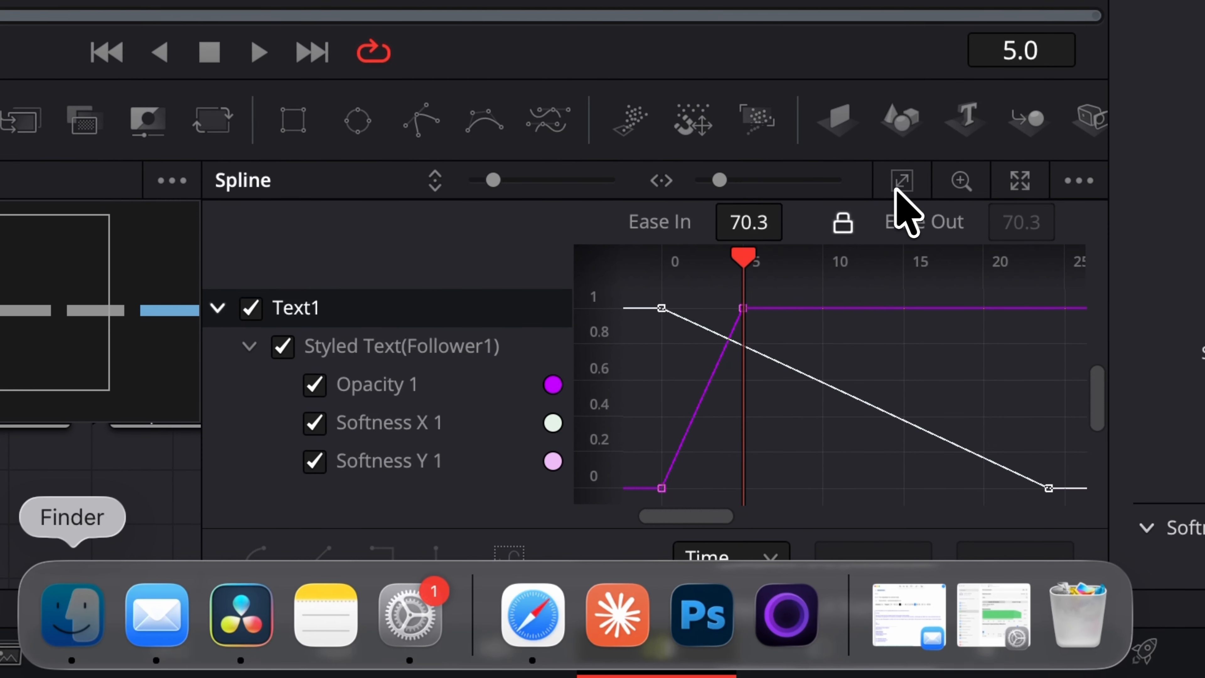
left_click(312, 375)
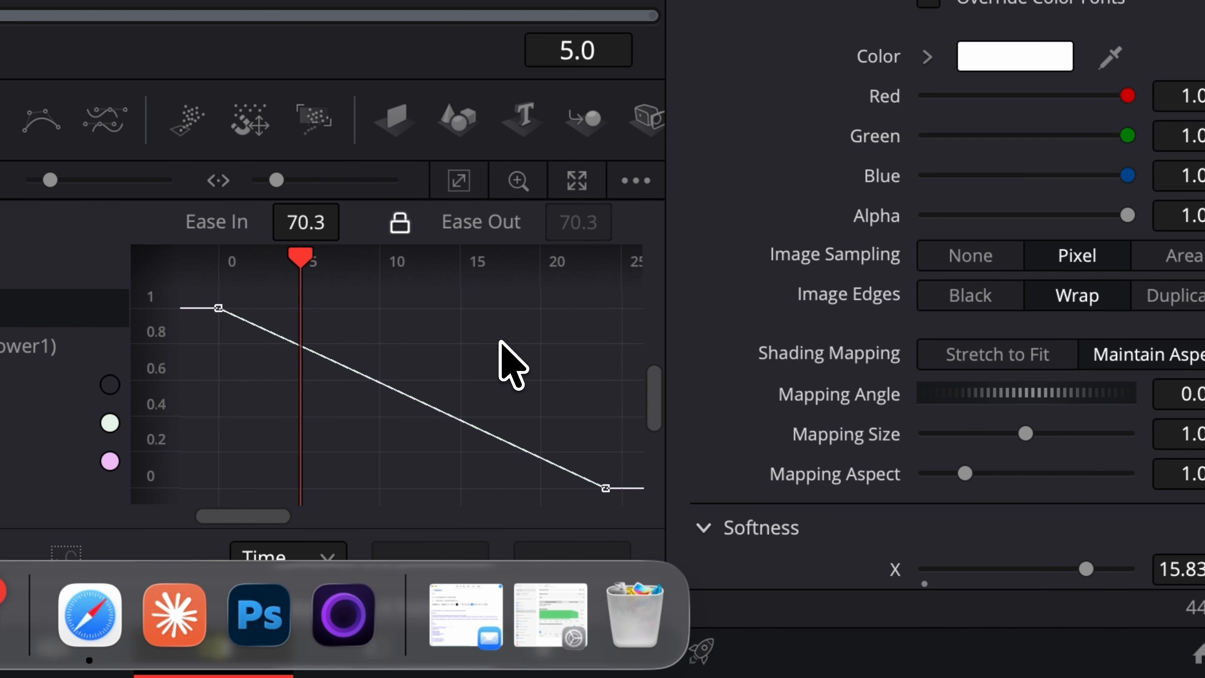
key("super+a")
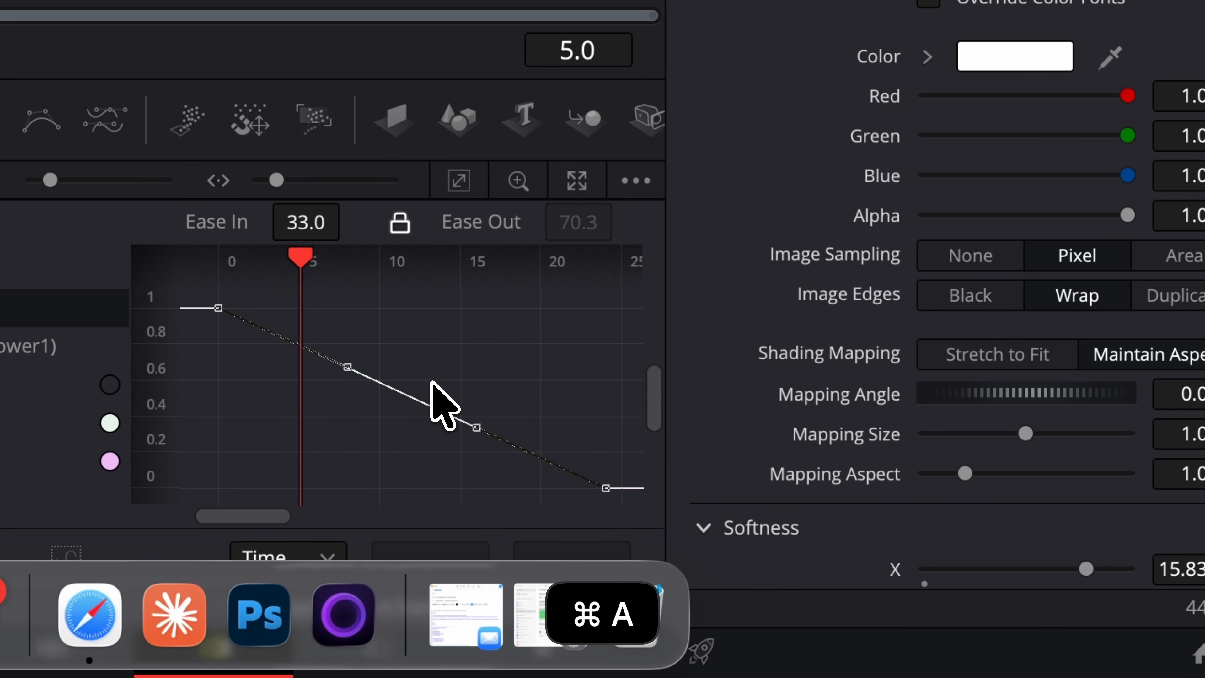
key("s")
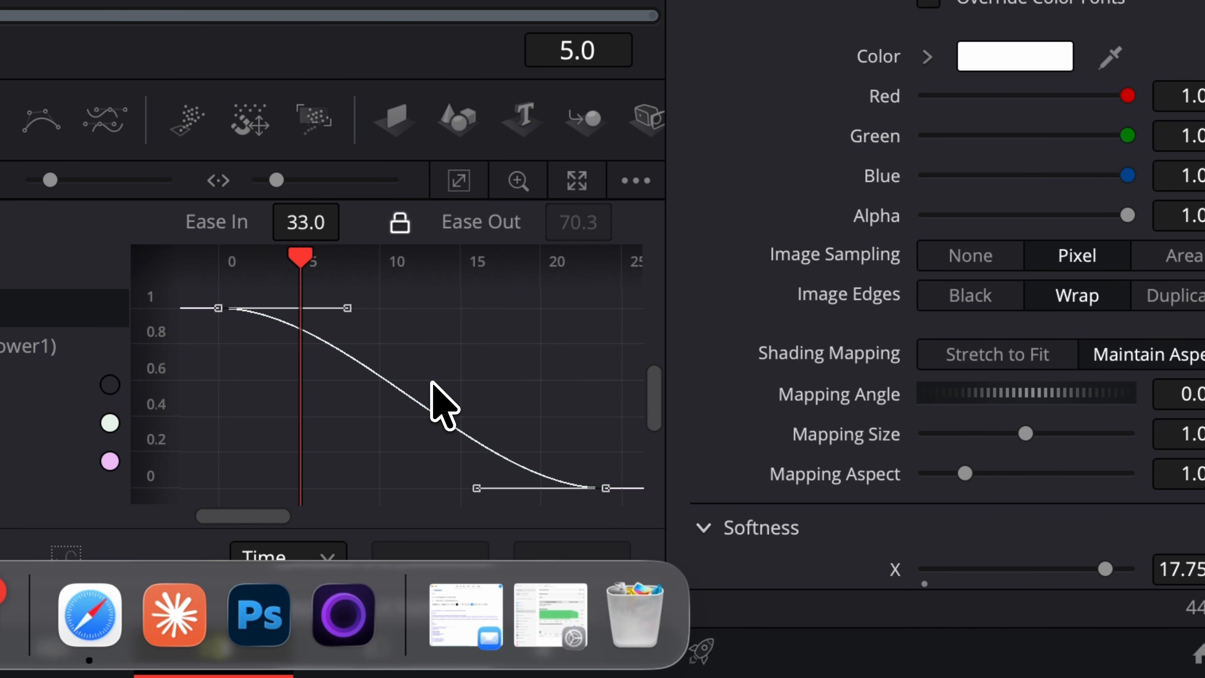
left_click_drag(304, 225, 901, 230)
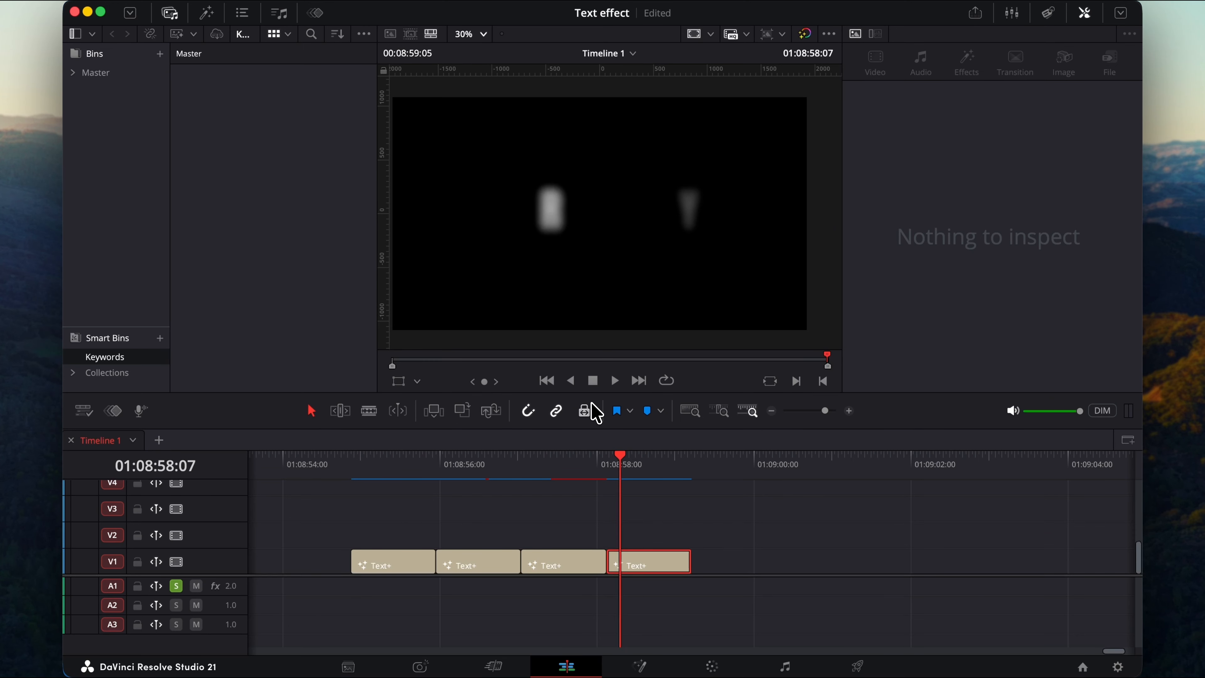
Show Power Bins in the media pool and create a new bin inside the Master power bin.
left_click(364, 33)
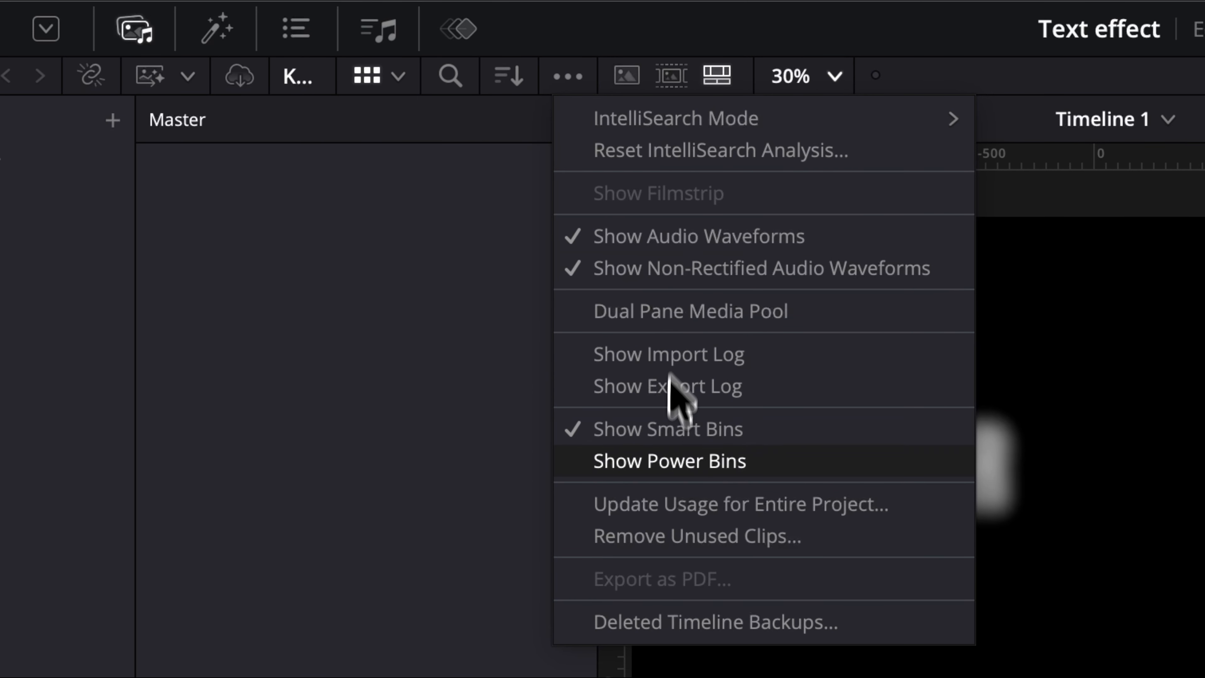
left_click(662, 467)
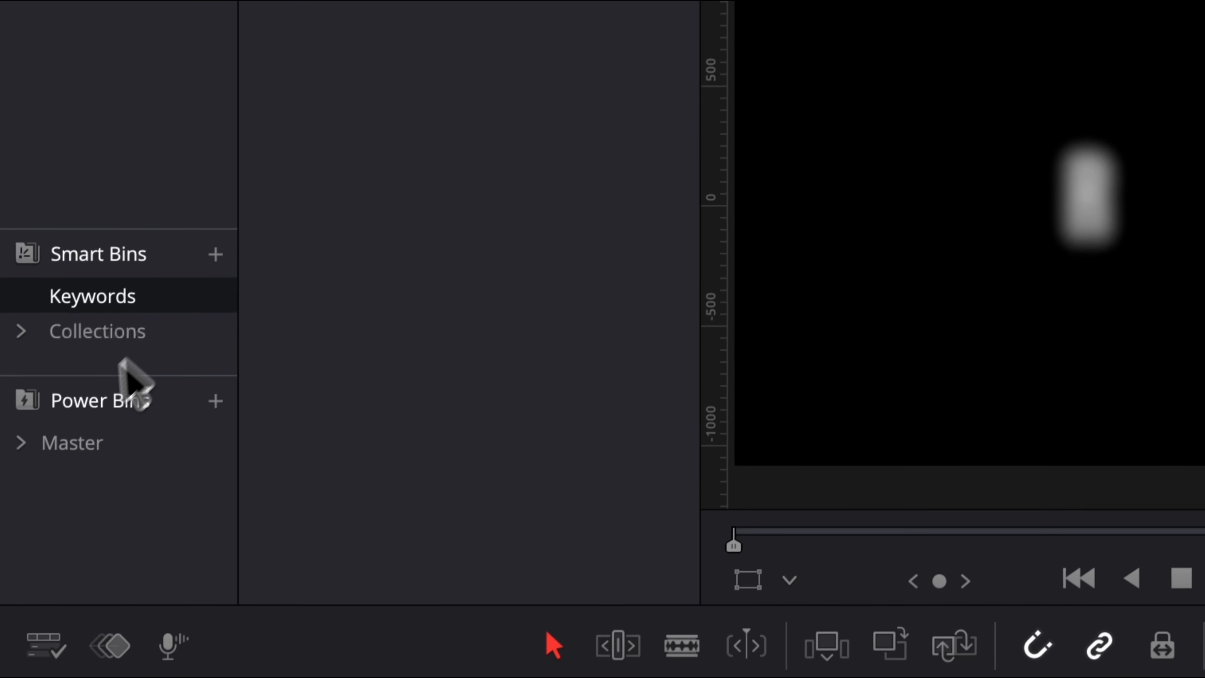
left_click(65, 438)
right_click(342, 403)
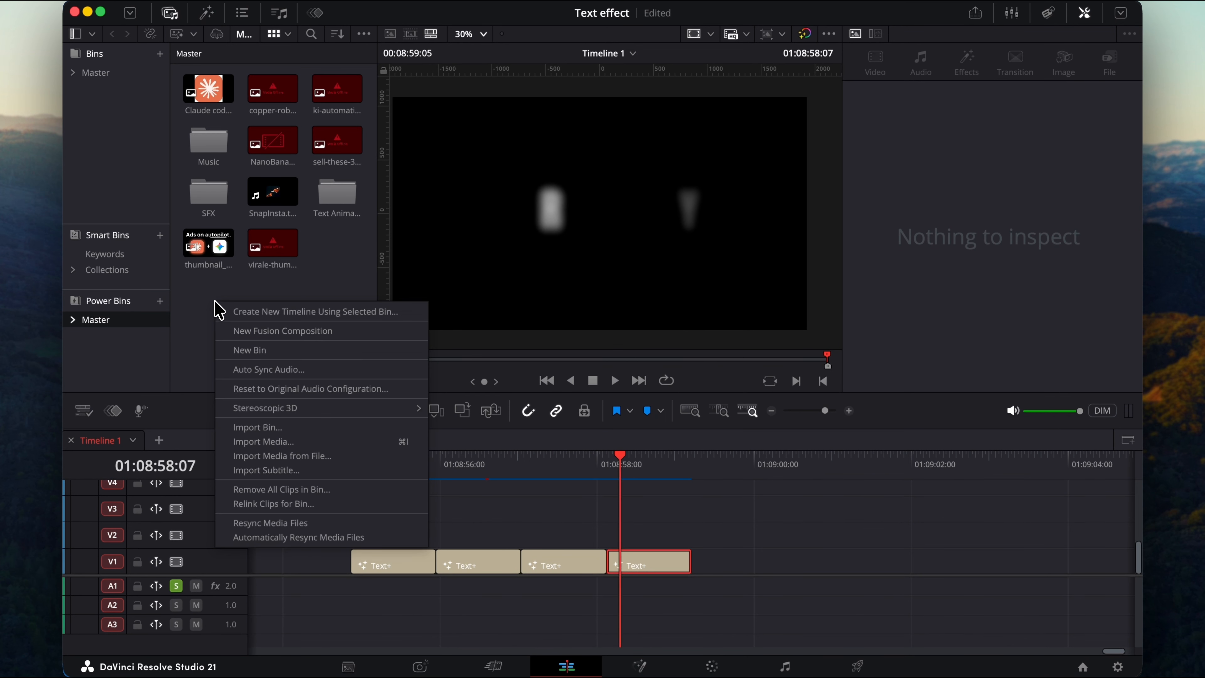
left_click(251, 350)
Place a Text+ title from the Text Animations power bin on the timeline and play it back from its start.
left_click_drag(734, 553, 648, 565)
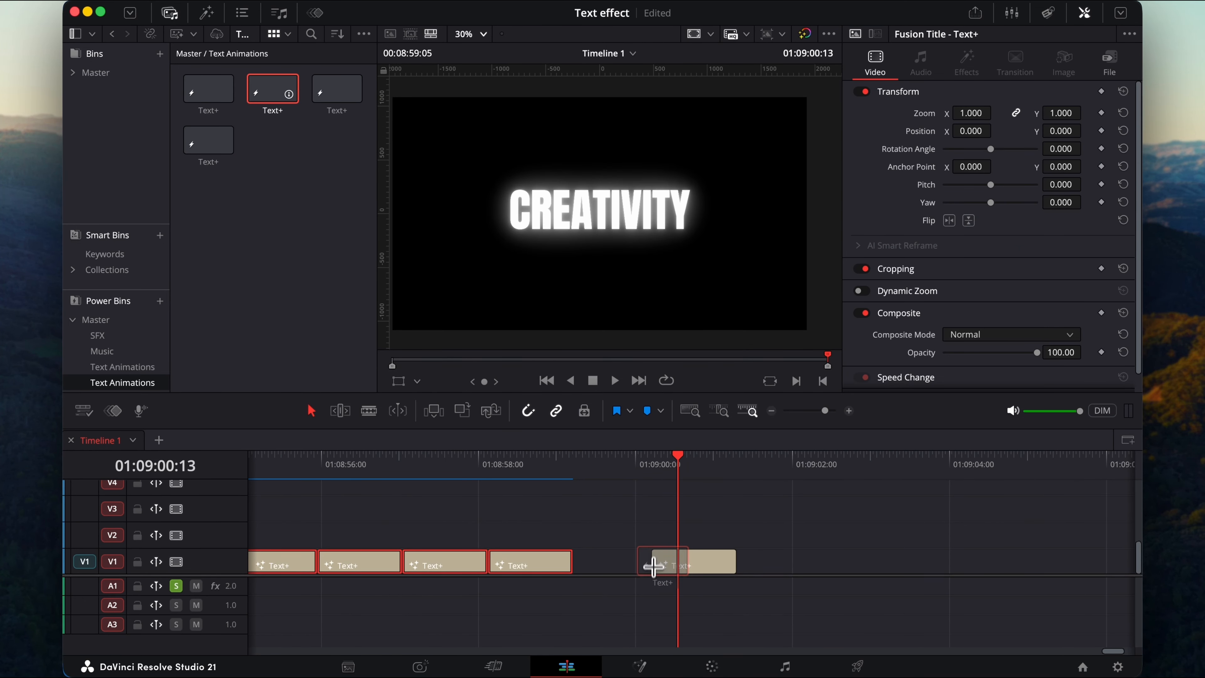
left_click(652, 463)
key("space")
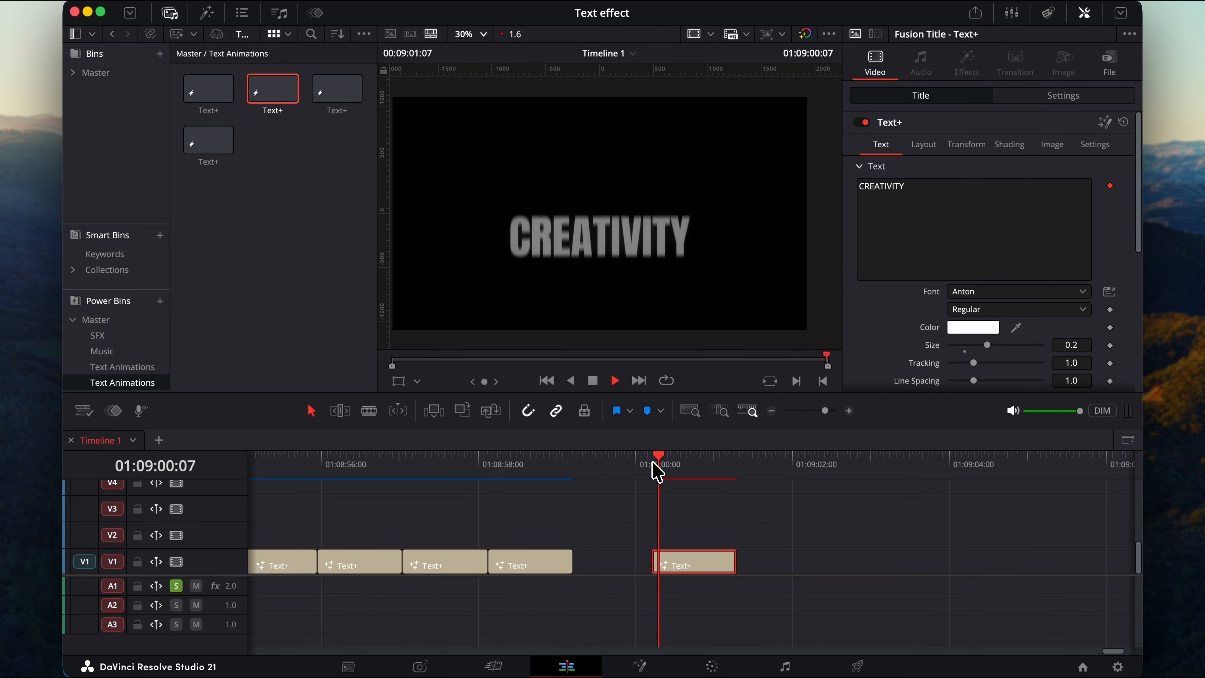
key("space")
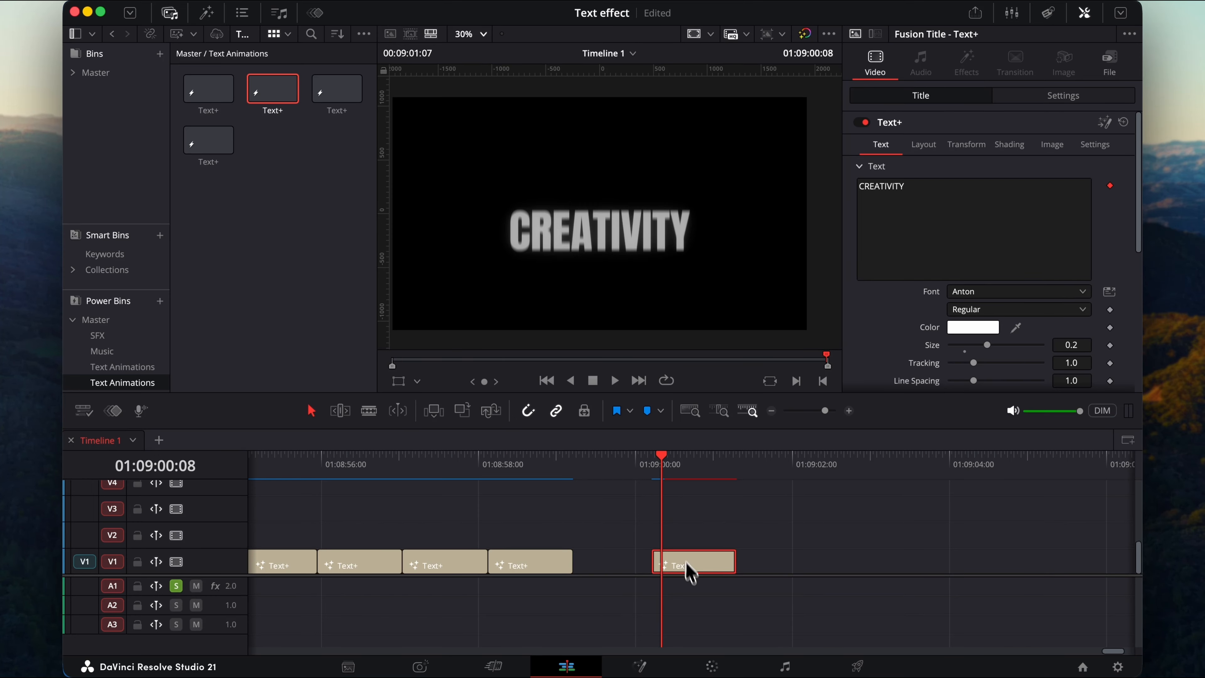